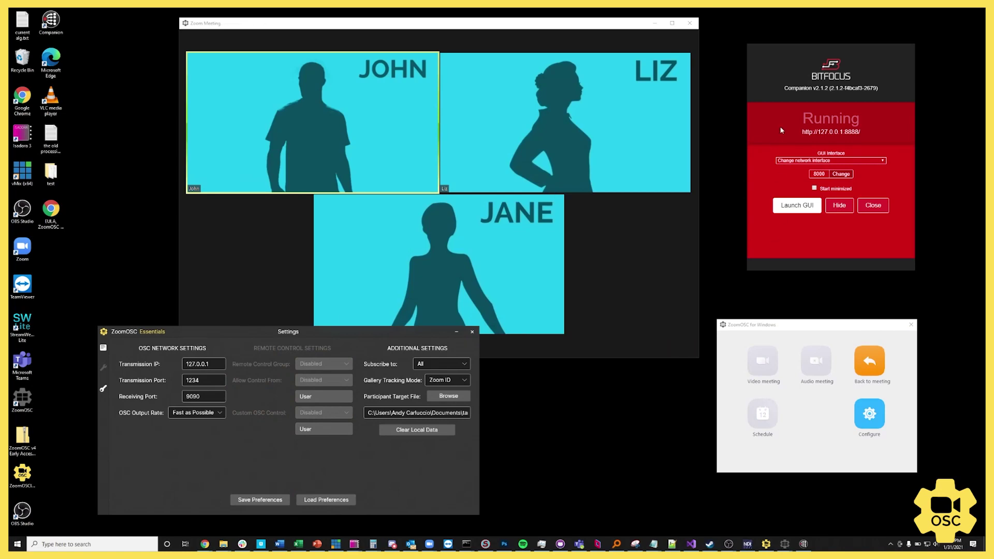
# - Nudge the Companion status window aside to reveal the admin page
pyautogui.moveTo(830, 59); pyautogui.dragTo(827, 55)
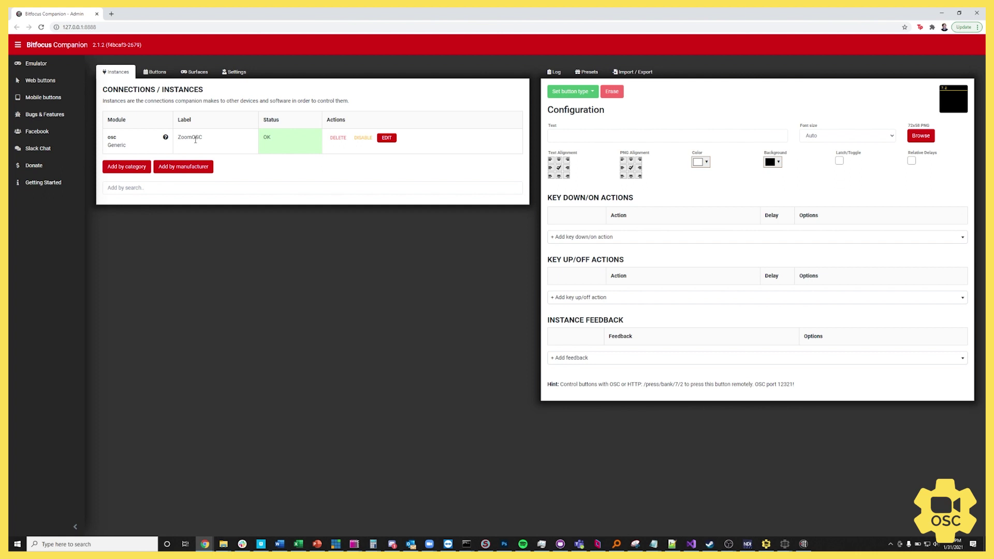
# - Add a Generic OSC connection and set its target IP to 127.0.0.1
pyautogui.click(166, 190)
pyautogui.write('osc')
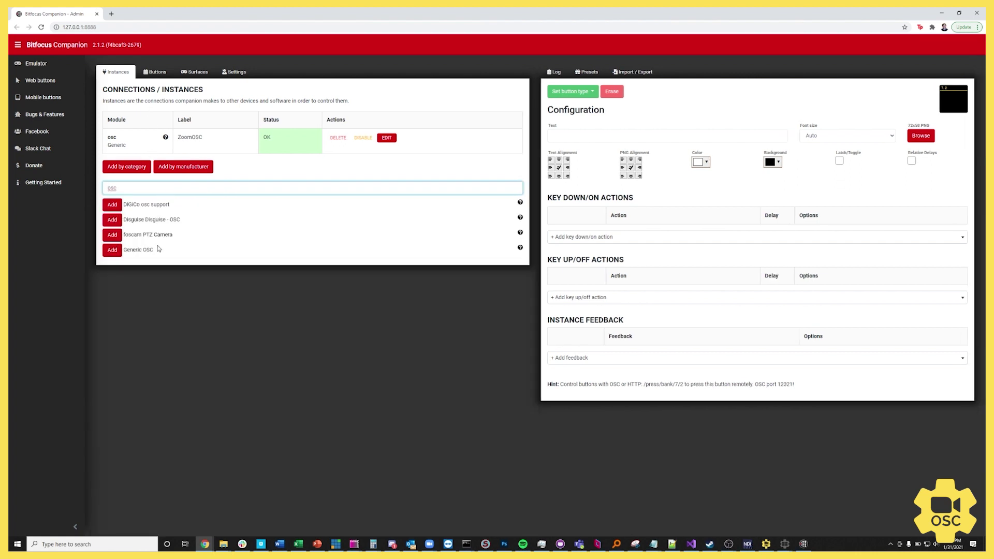
pyautogui.click(113, 250)
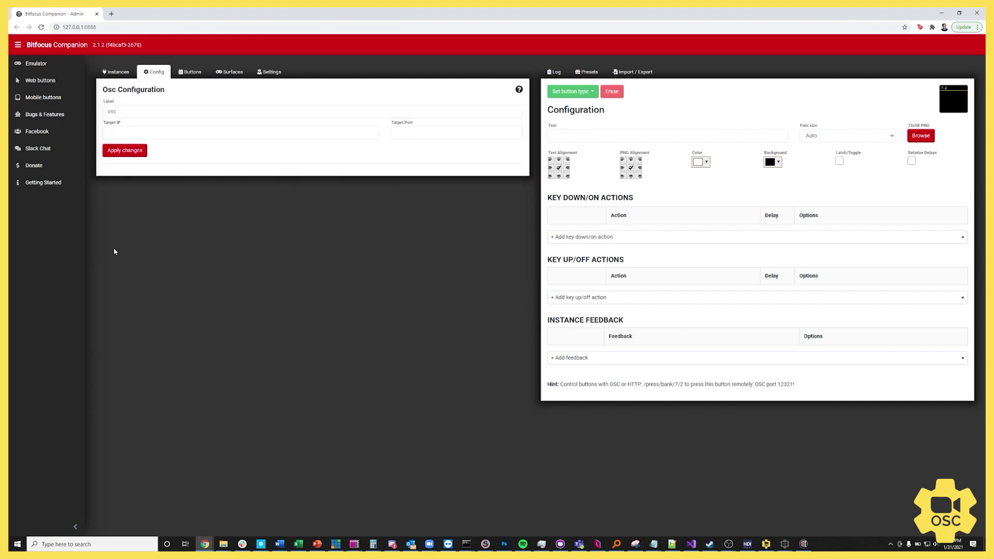
pyautogui.click(234, 135)
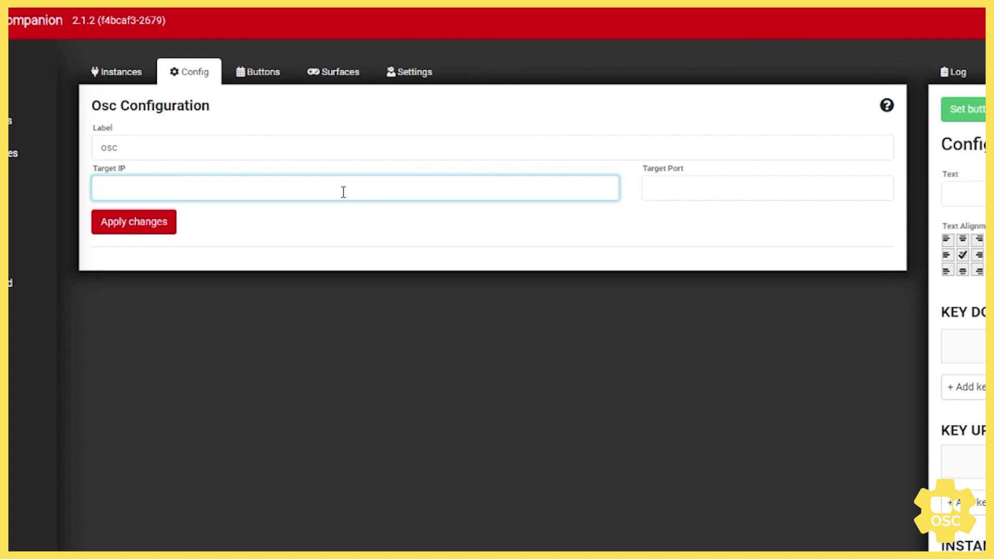
pyautogui.write('127.0.0.1')
pyautogui.click(675, 193)
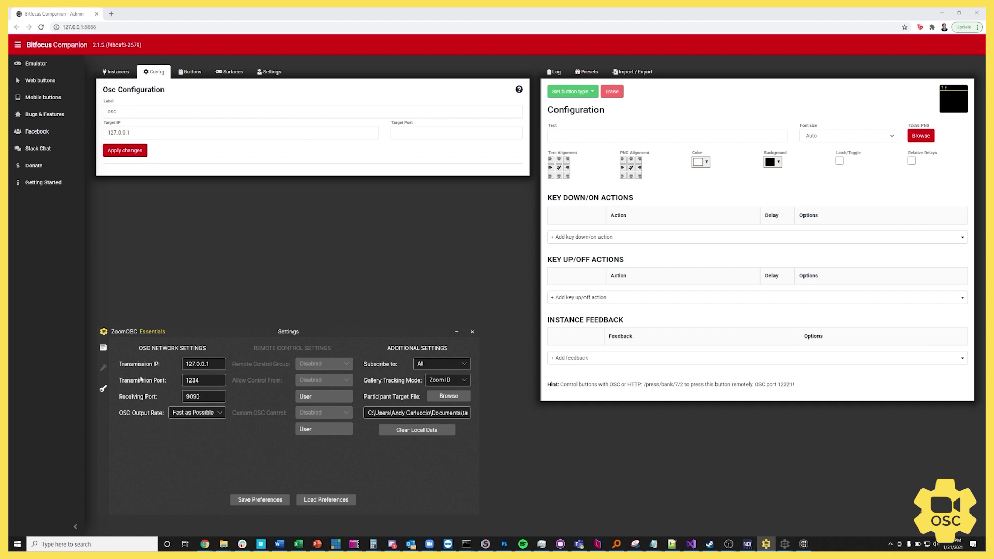
# - Check ZoomOSC's network settings: transmission IP 127.0.0.1 and receiving port 9090
pyautogui.moveTo(164, 339); pyautogui.dragTo(244, 245)
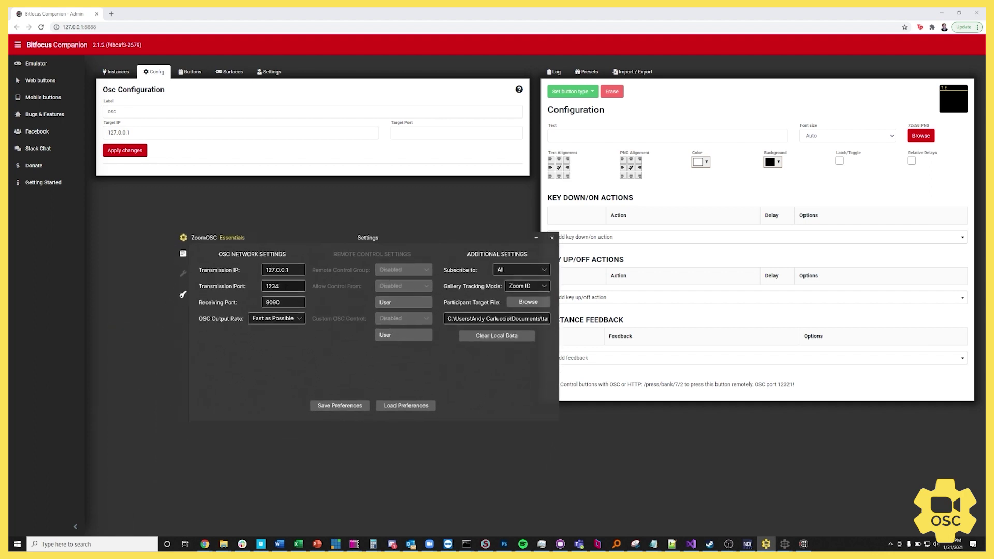
pyautogui.click(284, 303)
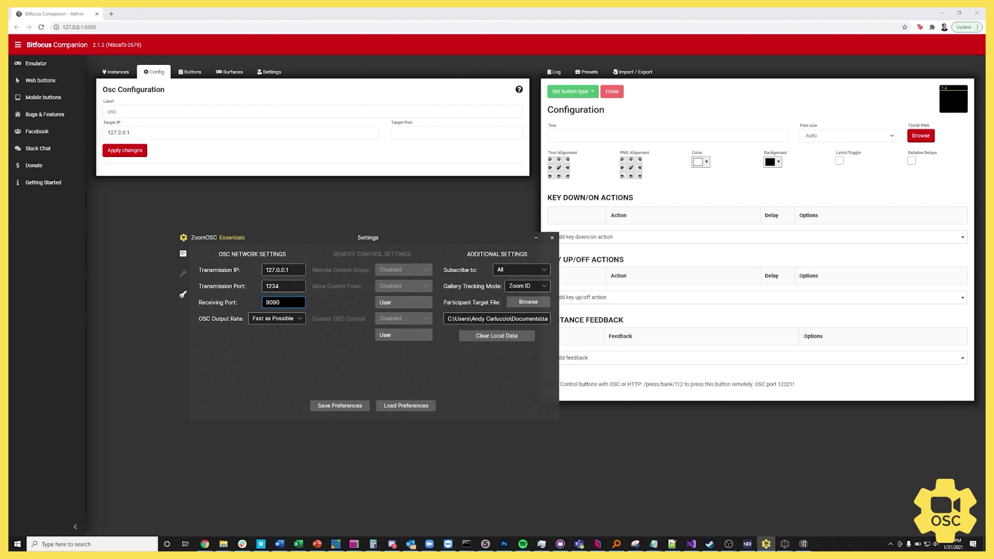
pyautogui.click(288, 270)
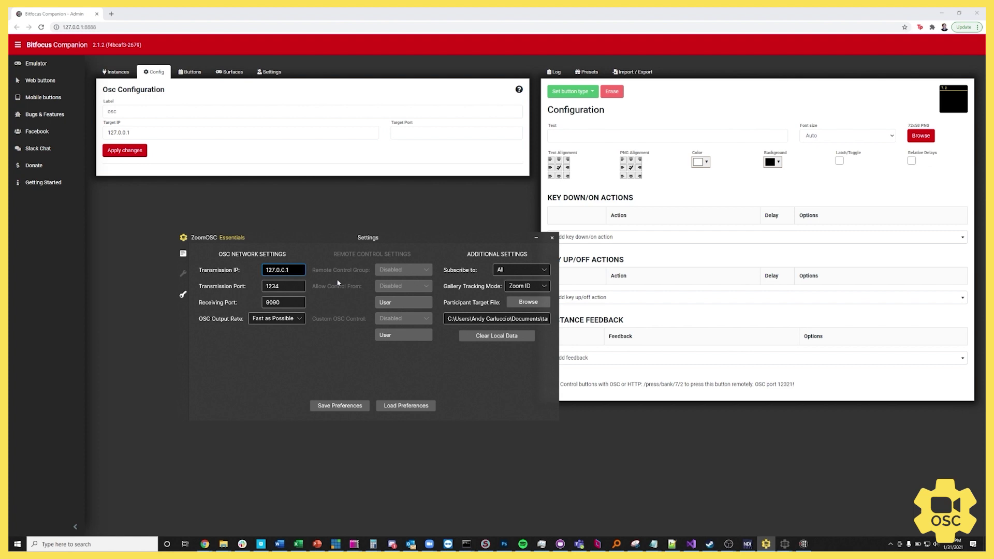
pyautogui.click(287, 303)
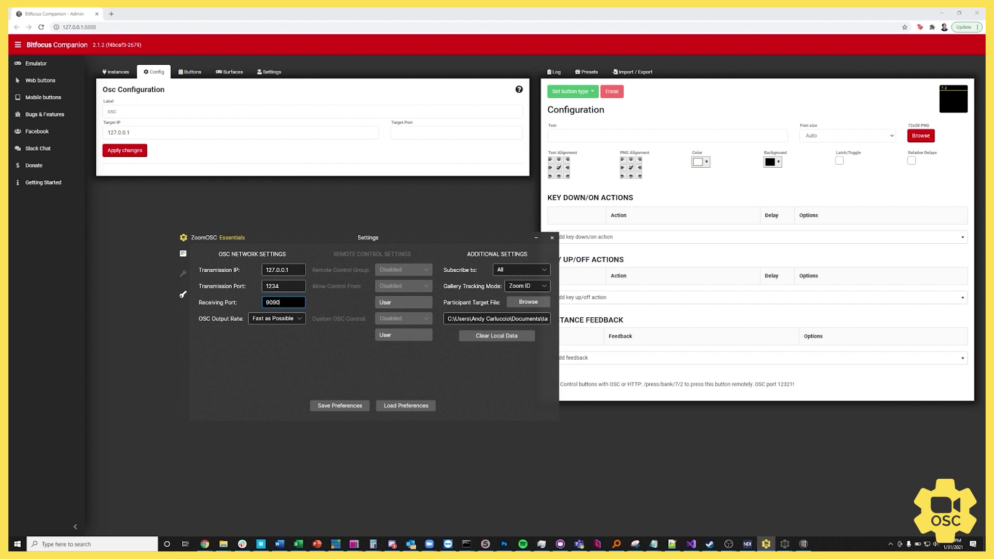
# - Set the OSC connection's target port to 9090 and apply the changes
pyautogui.click(409, 133)
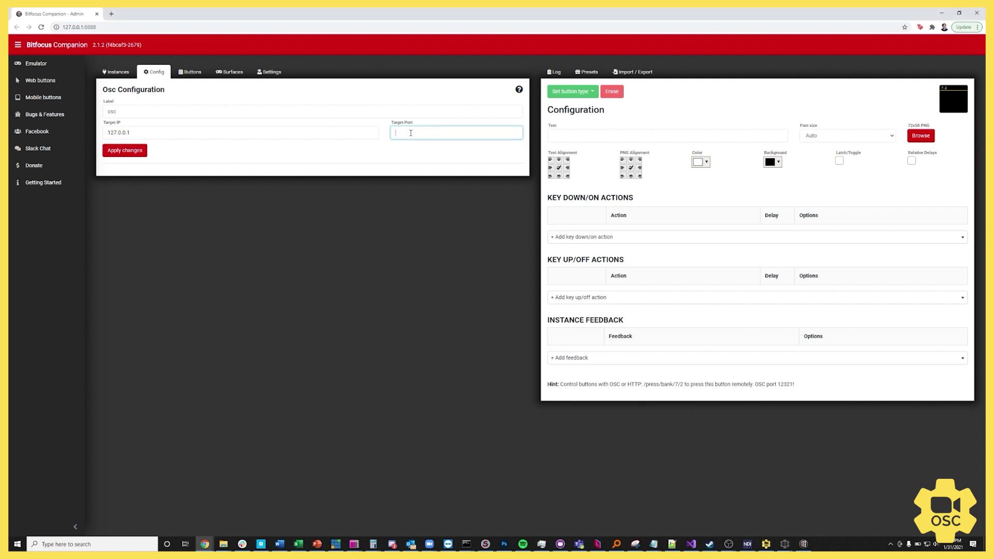
pyautogui.write('9090')
pyautogui.click(125, 155)
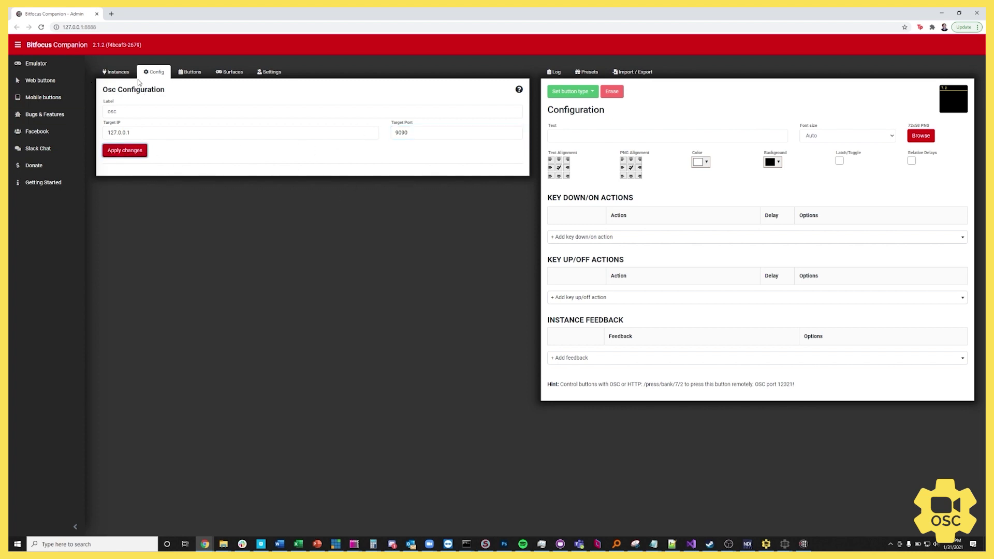
pyautogui.click(191, 72)
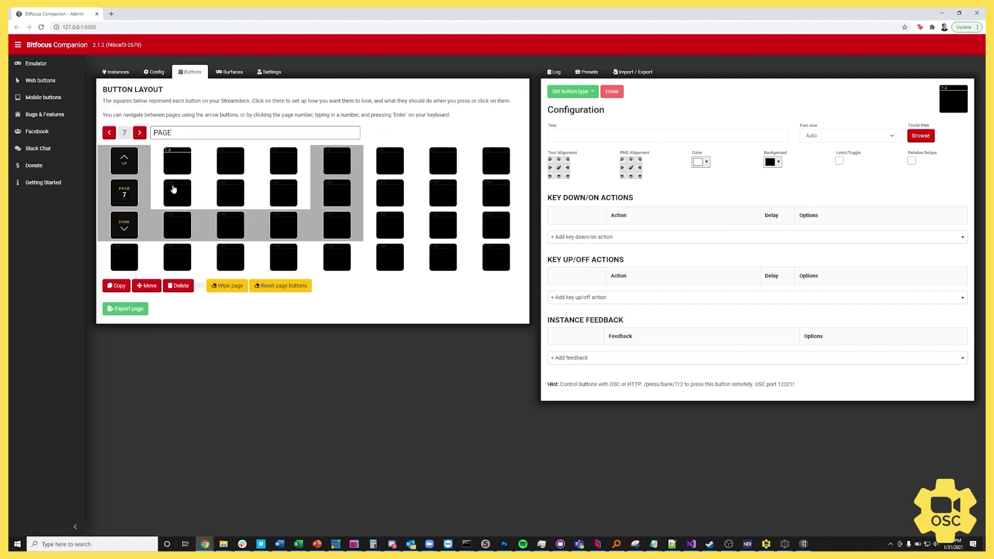
# - Erase button 7.2 and make it a regular button
pyautogui.click(177, 162)
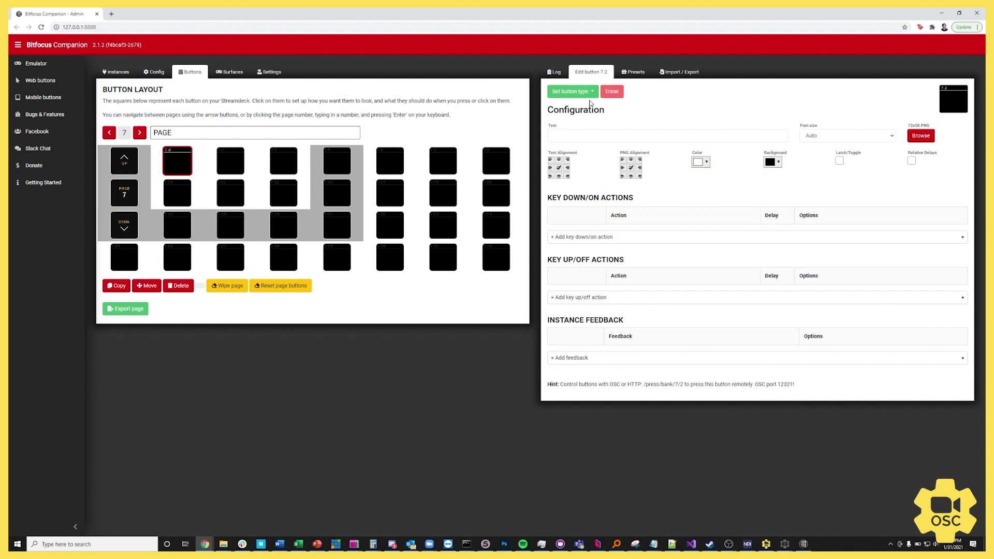
pyautogui.click(611, 92)
pyautogui.press('Return')
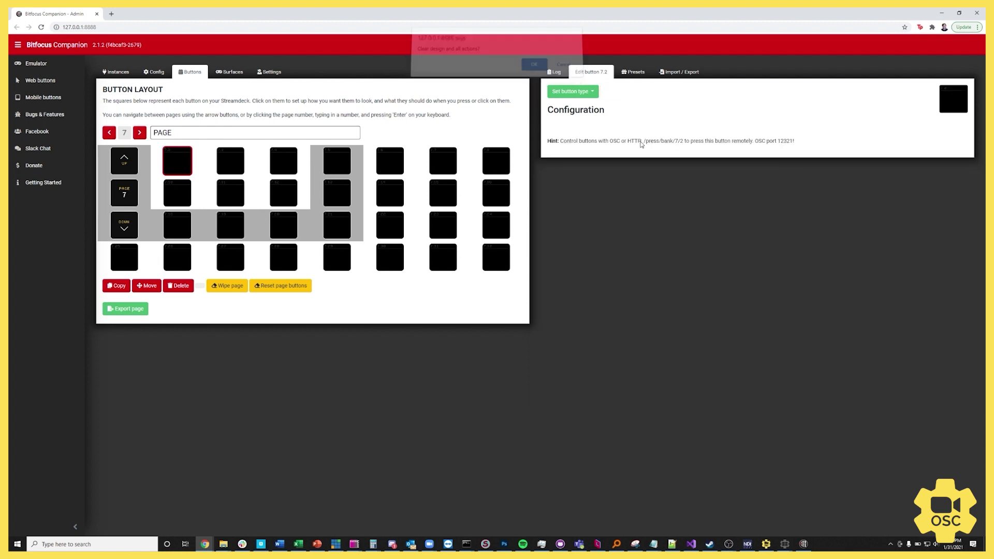
pyautogui.click(582, 97)
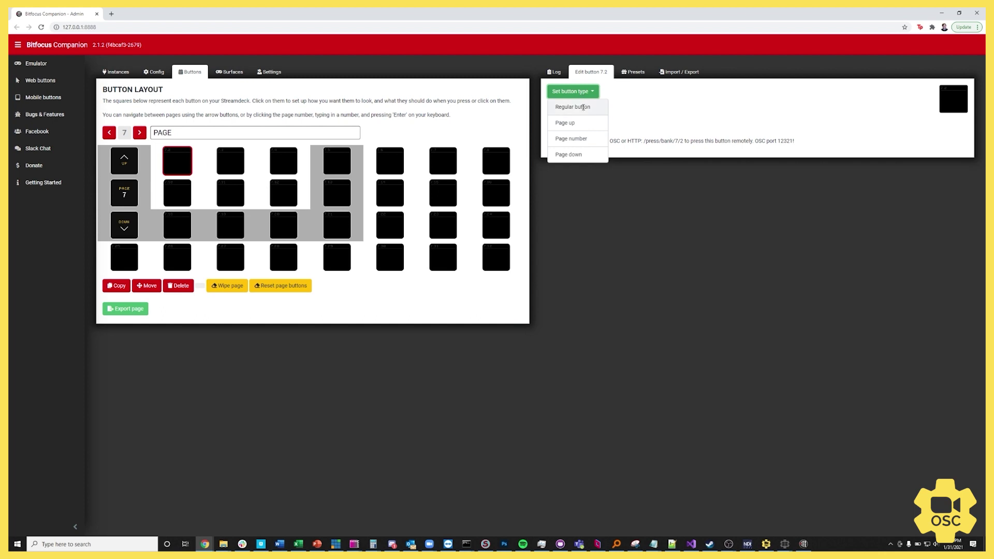
pyautogui.click(581, 107)
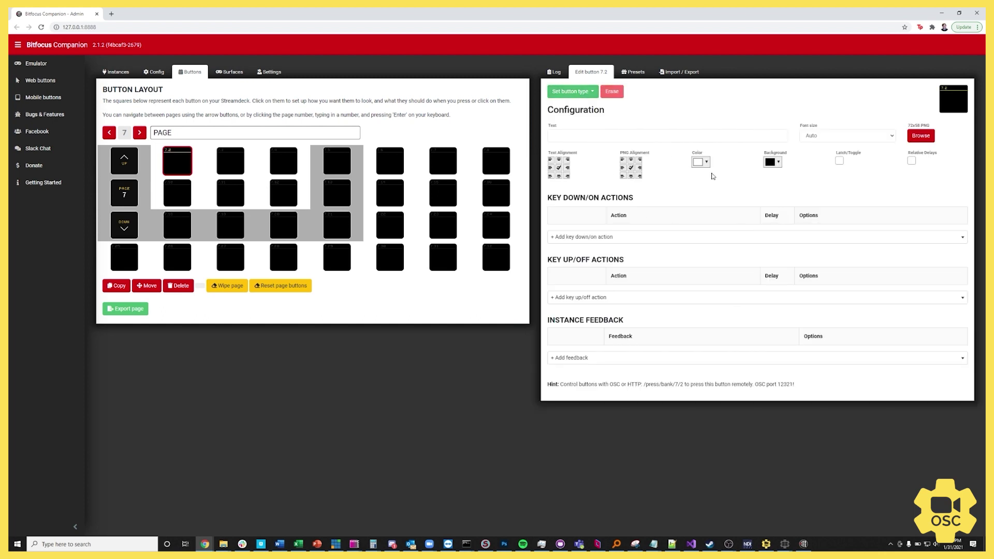
# - Label button 7.2 'Pin' plus the participant's name, checking the name in Zoom
pyautogui.click(580, 132)
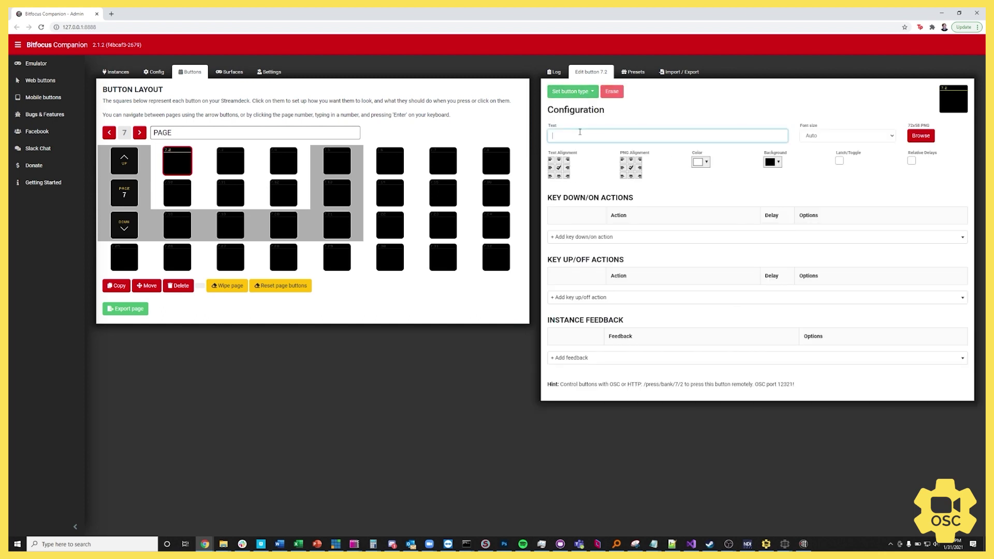
pyautogui.write('Pin')
pyautogui.click(785, 543)
pyautogui.click(805, 517)
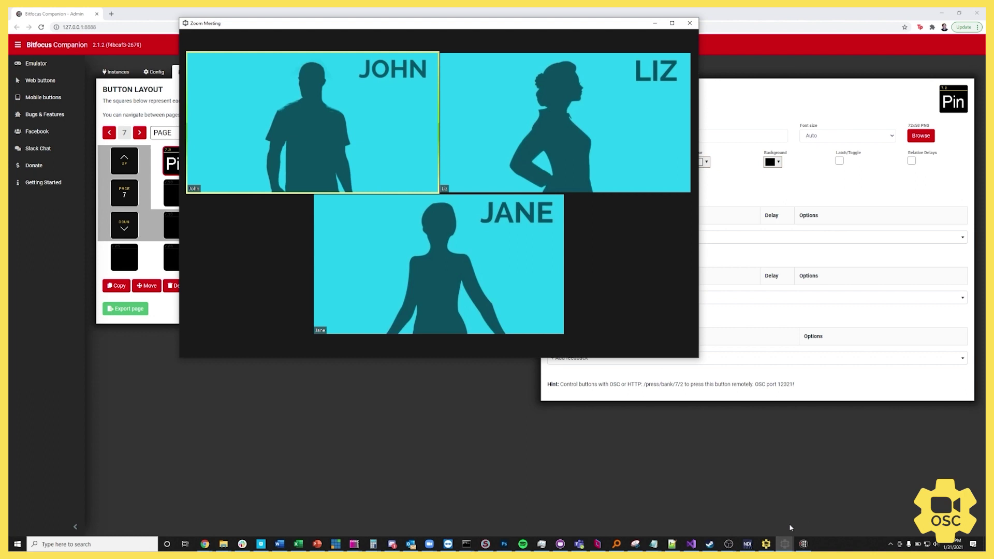
pyautogui.click(758, 20)
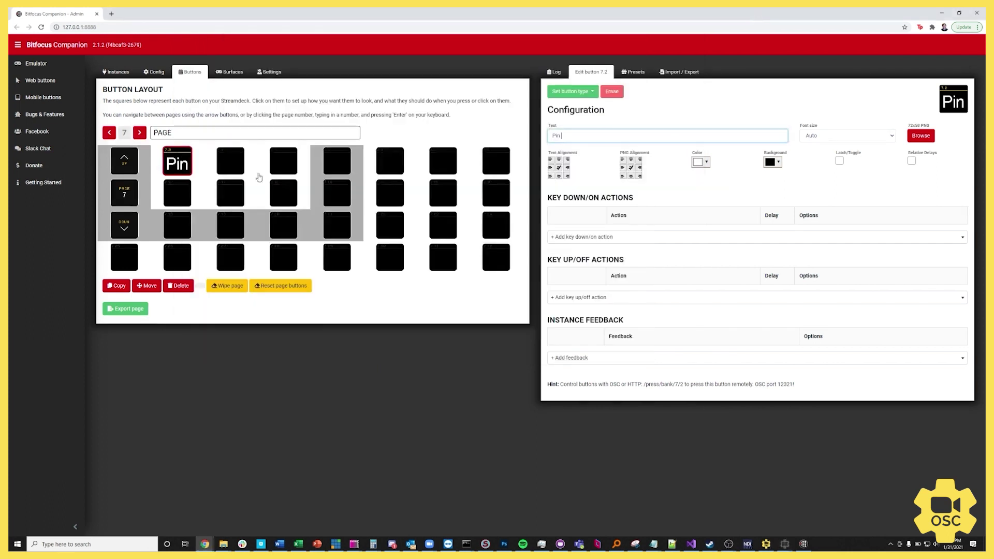
pyautogui.write('Ji')
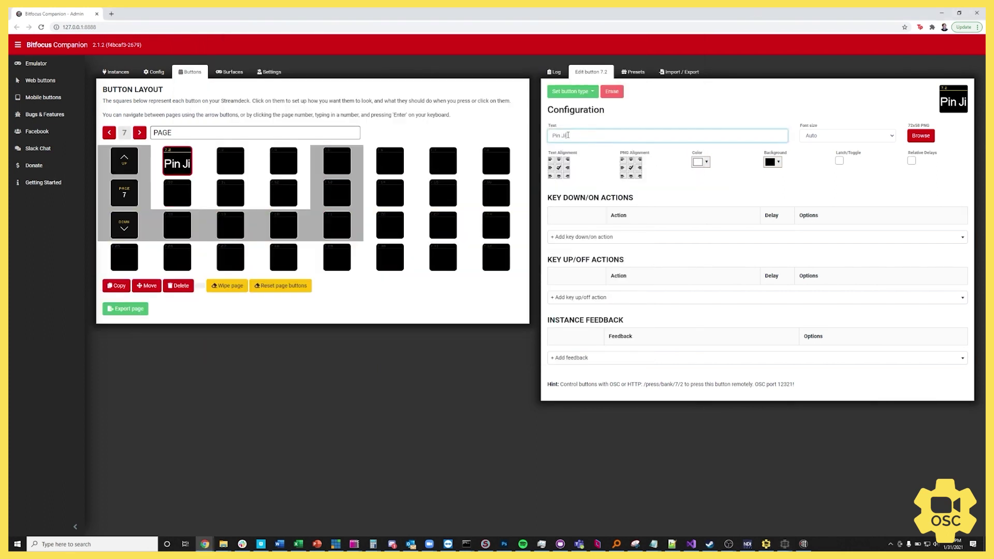
pyautogui.press('BackSpace')
pyautogui.write('Liz')
pyautogui.click(437, 409)
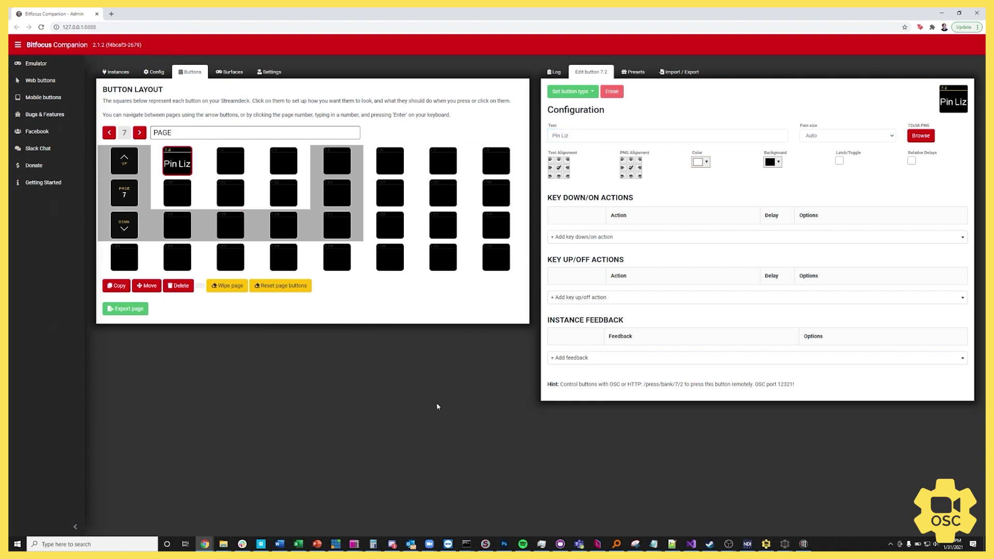
# - Add an 'osc: Send string' key-down action, leaving defaults /osc/path and text
pyautogui.click(592, 240)
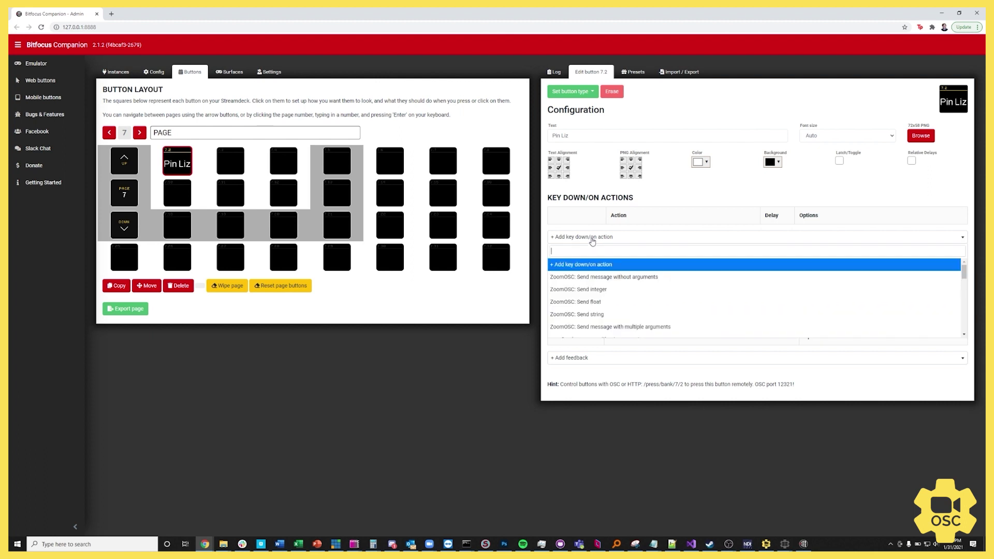
pyautogui.write('osc')
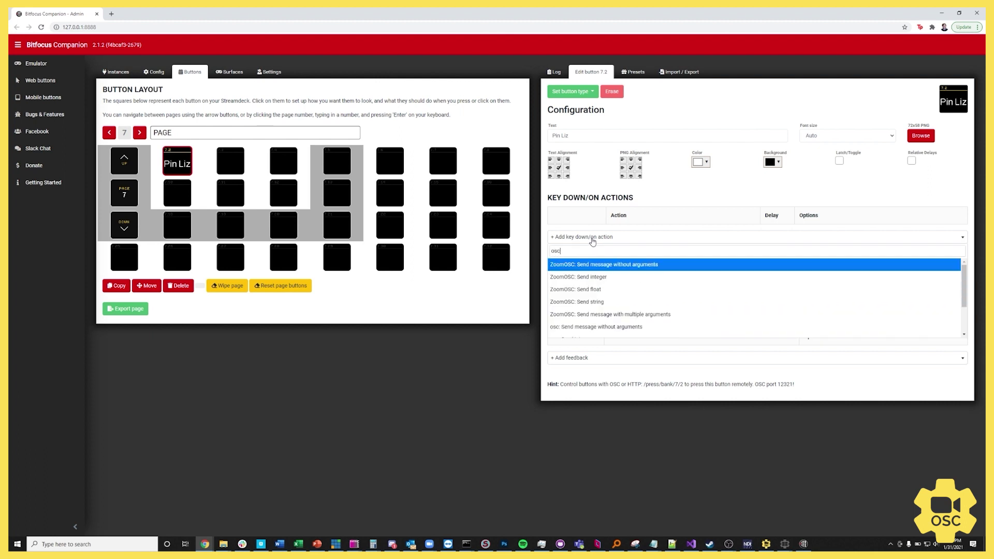
pyautogui.scroll(-3, 600, 326)
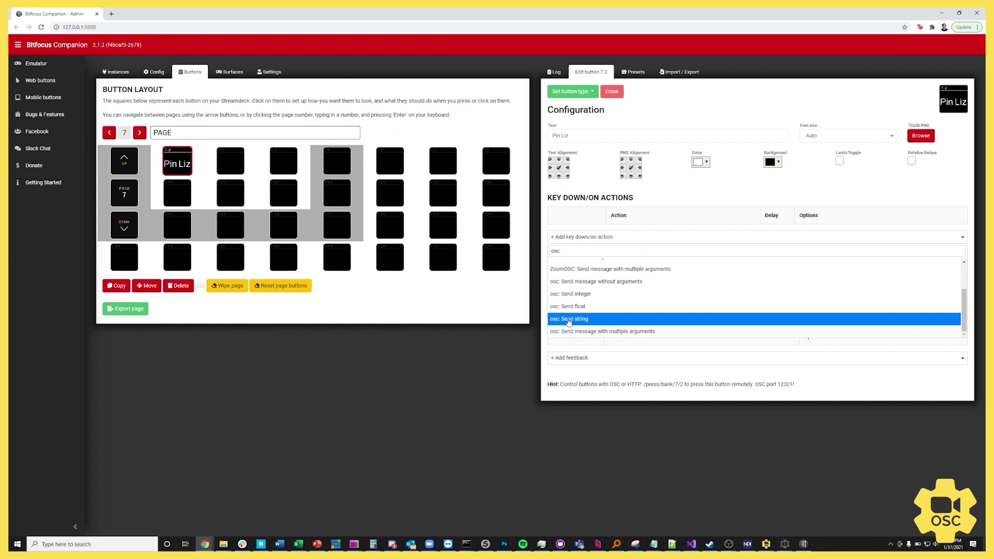
pyautogui.click(599, 321)
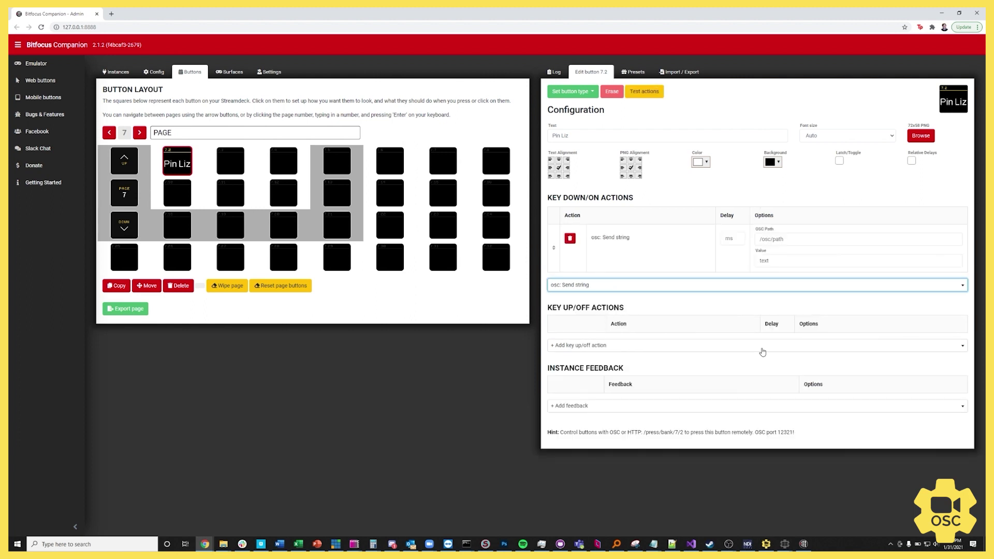
pyautogui.click(820, 241)
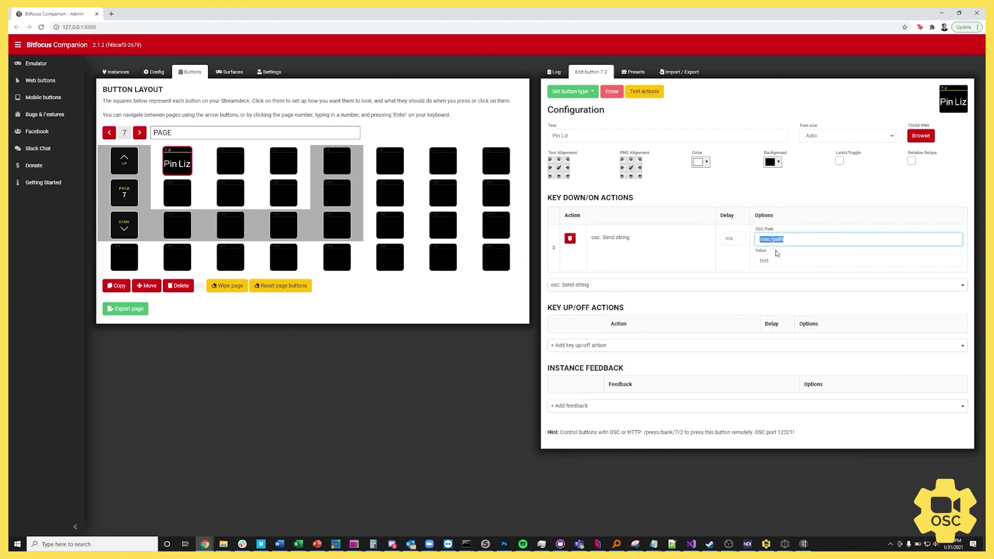
pyautogui.click(791, 256)
pyautogui.doubleClick(790, 241)
pyautogui.click(804, 241)
pyautogui.tripleClick(778, 241)
pyautogui.press('Tab')
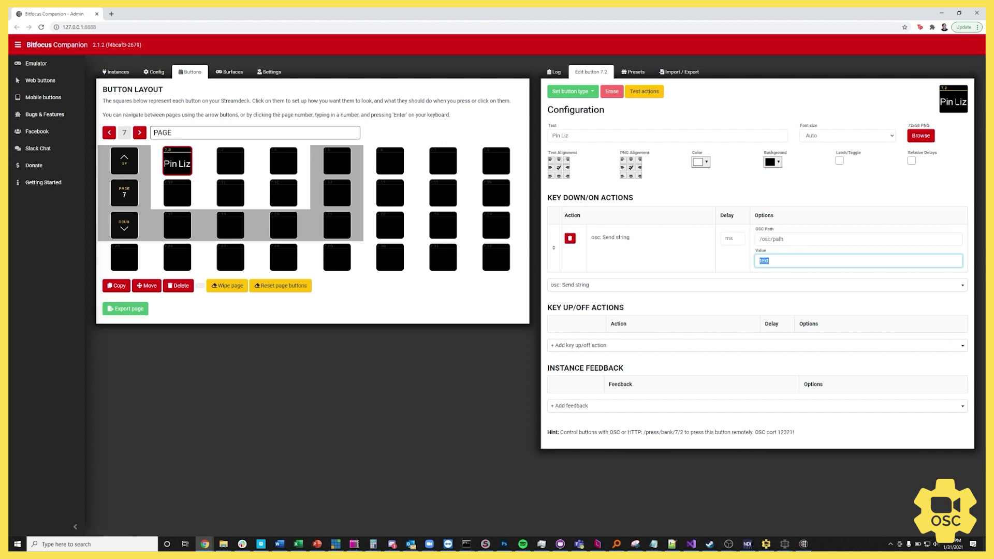
pyautogui.click(205, 543)
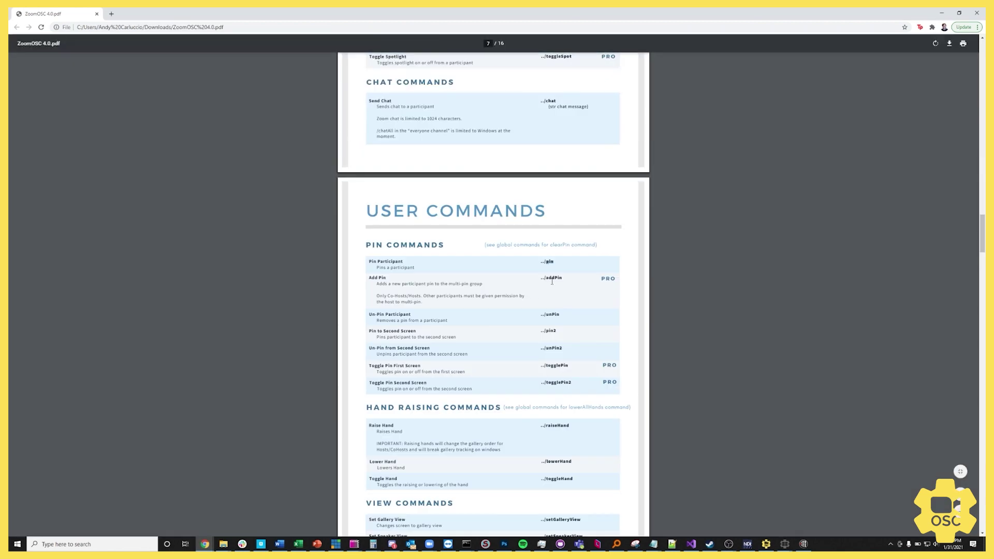
pyautogui.scroll(10, 909, 218)
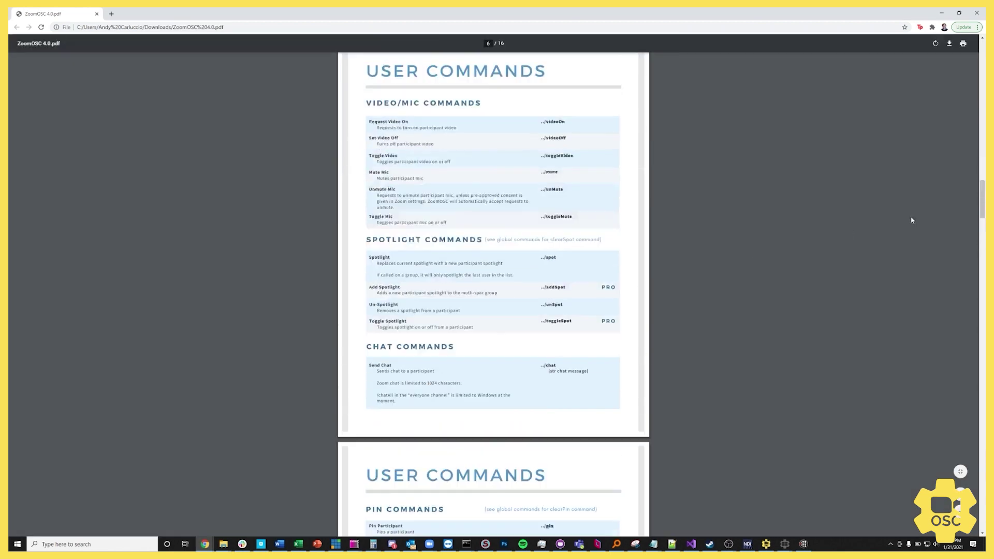
pyautogui.moveTo(983, 199); pyautogui.dragTo(975, 57)
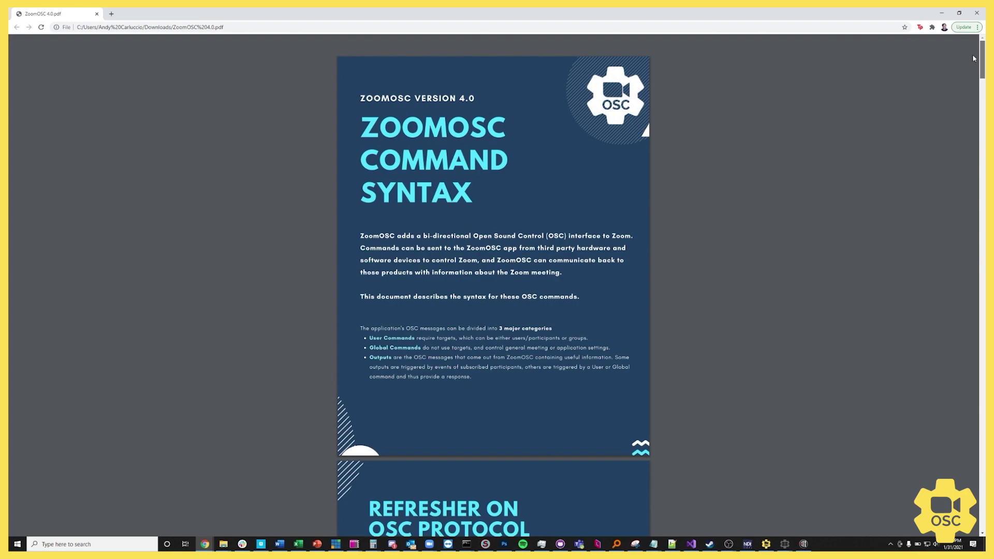
pyautogui.moveTo(973, 59); pyautogui.dragTo(983, 213)
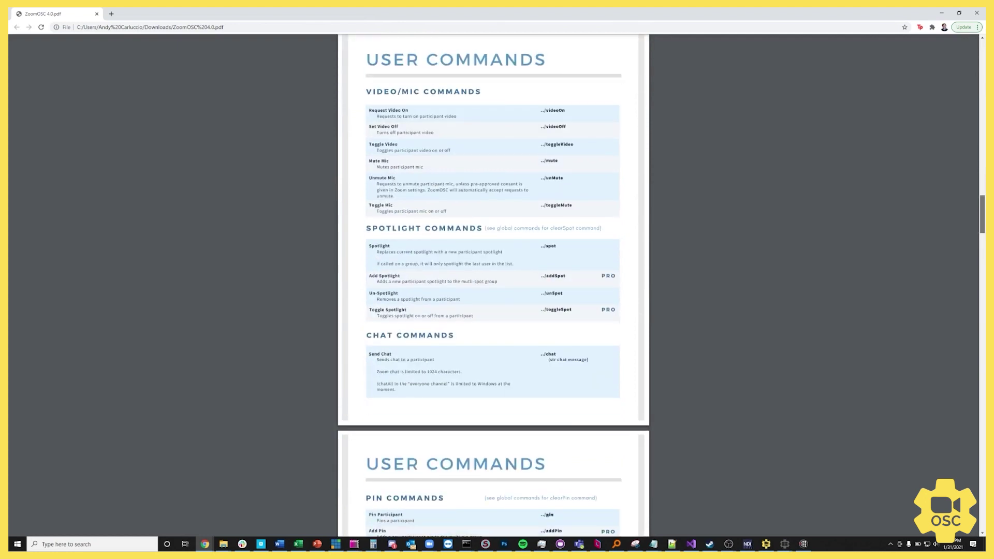
pyautogui.scroll(-3, 977, 213)
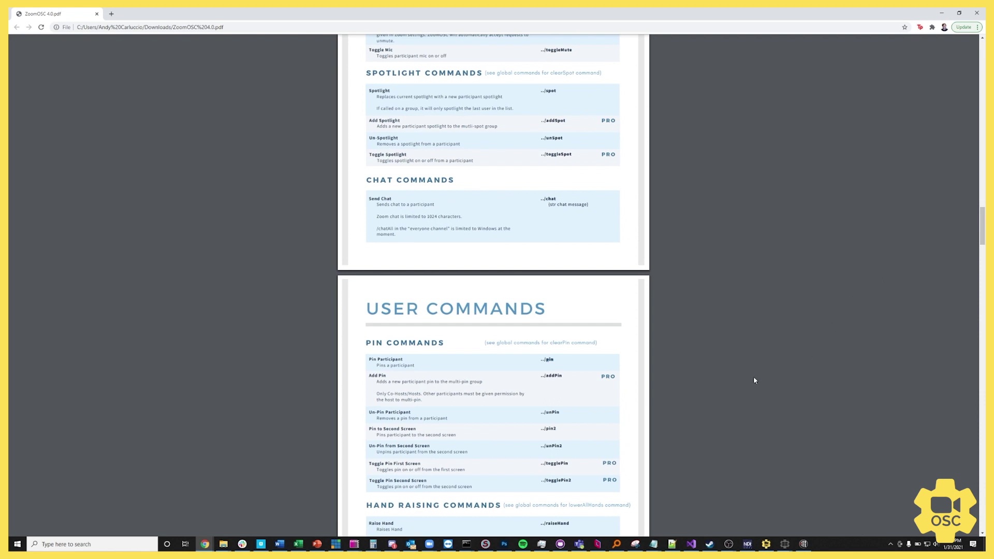
pyautogui.scroll(-1, 679, 427)
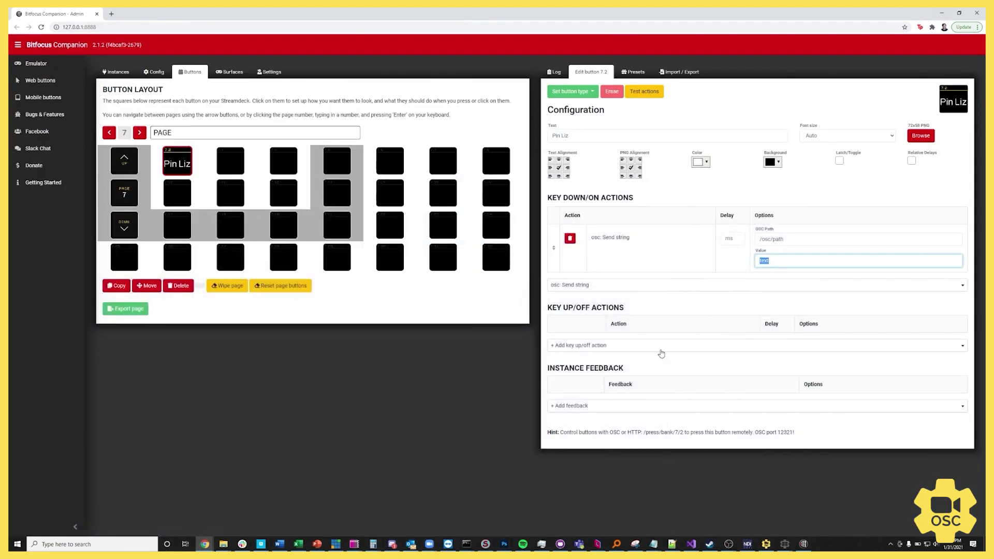
# - Set the key-down OSC path to /zoom/userName/togglePin with the participant's name as value
pyautogui.moveTo(785, 237); pyautogui.dragTo(761, 238)
pyautogui.write('/zoom')
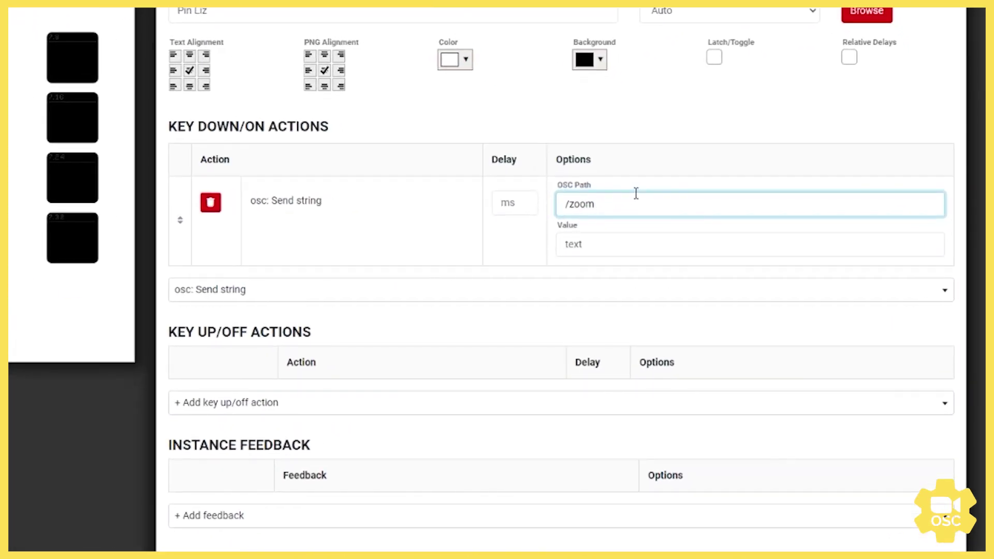
pyautogui.write('/userName/togglePin')
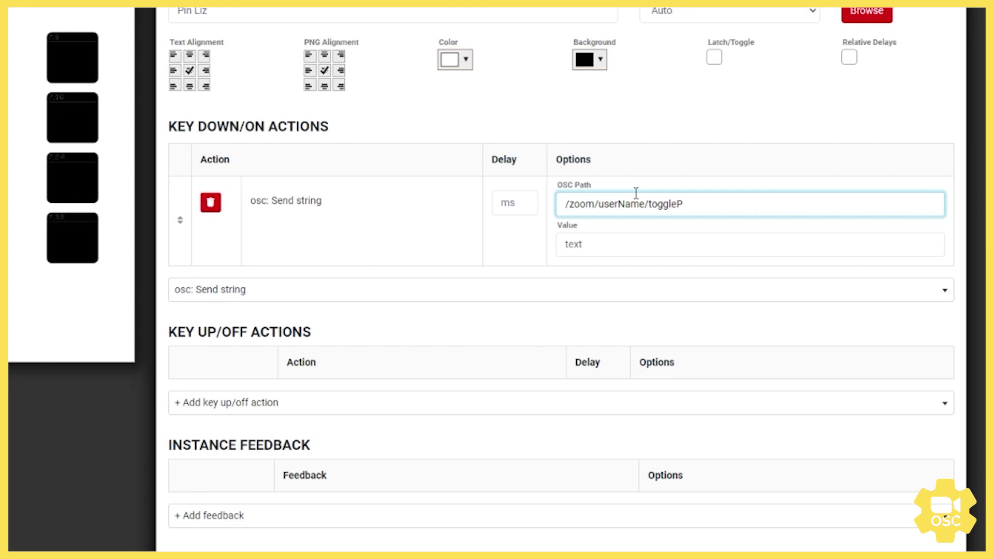
pyautogui.doubleClick(618, 206)
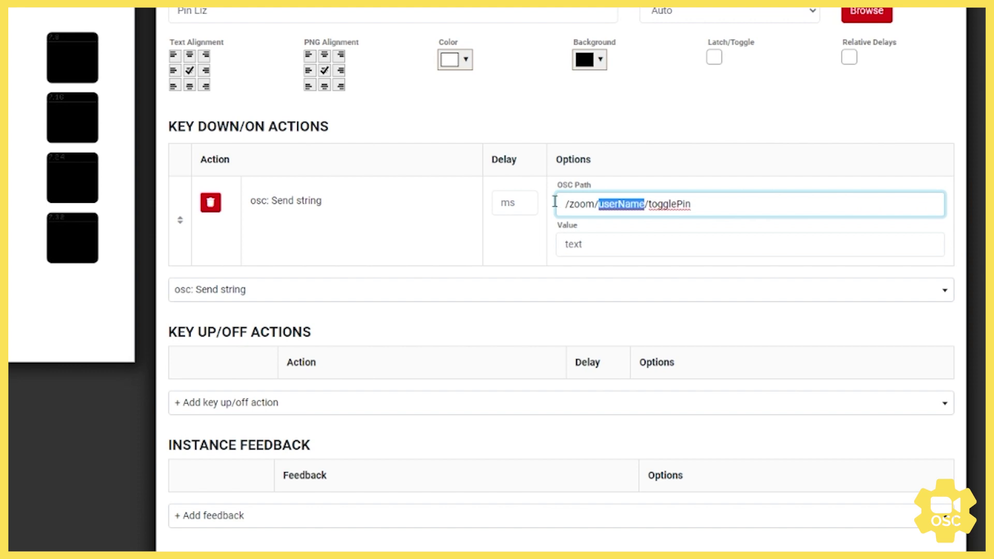
pyautogui.moveTo(715, 205); pyautogui.dragTo(518, 207)
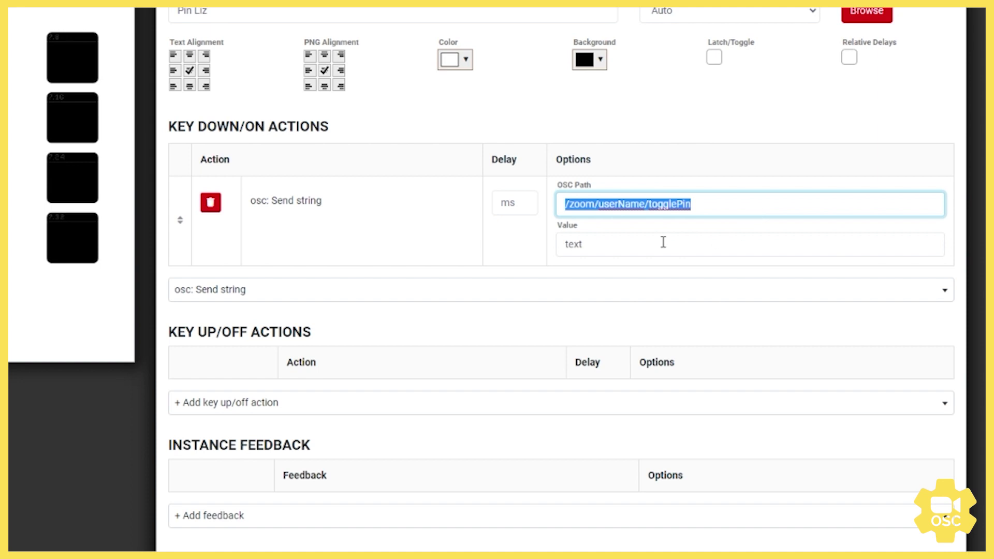
pyautogui.press('Tab')
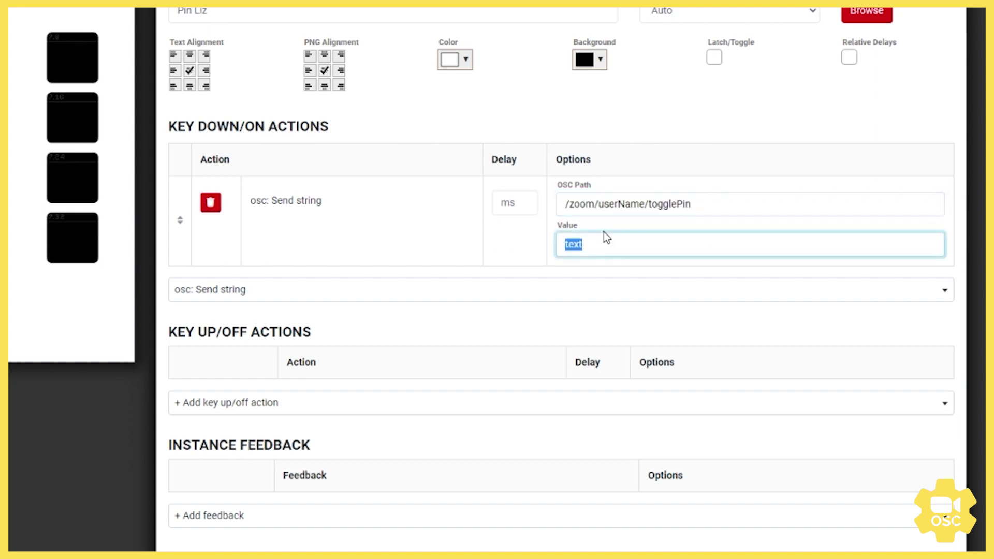
pyautogui.write('Liz')
# - Open the button emulator in a new tab and page to page 7
pyautogui.click(419, 248)
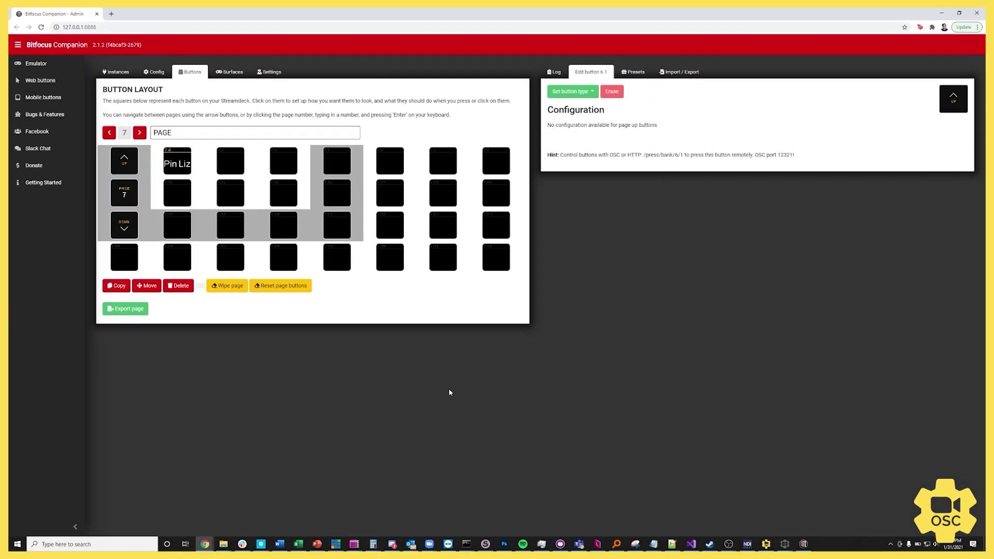
pyautogui.click(33, 65)
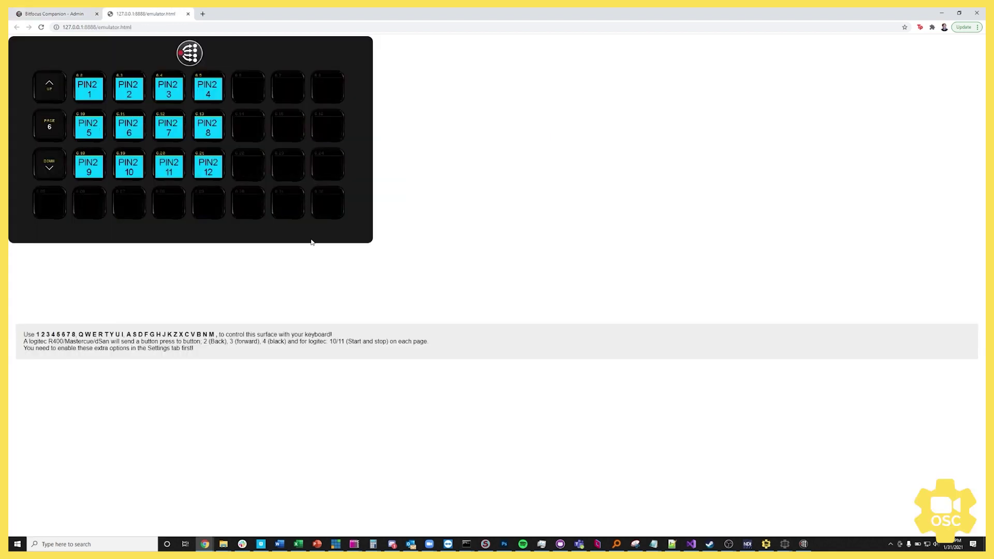
pyautogui.click(55, 89)
pyautogui.doubleClick(49, 167)
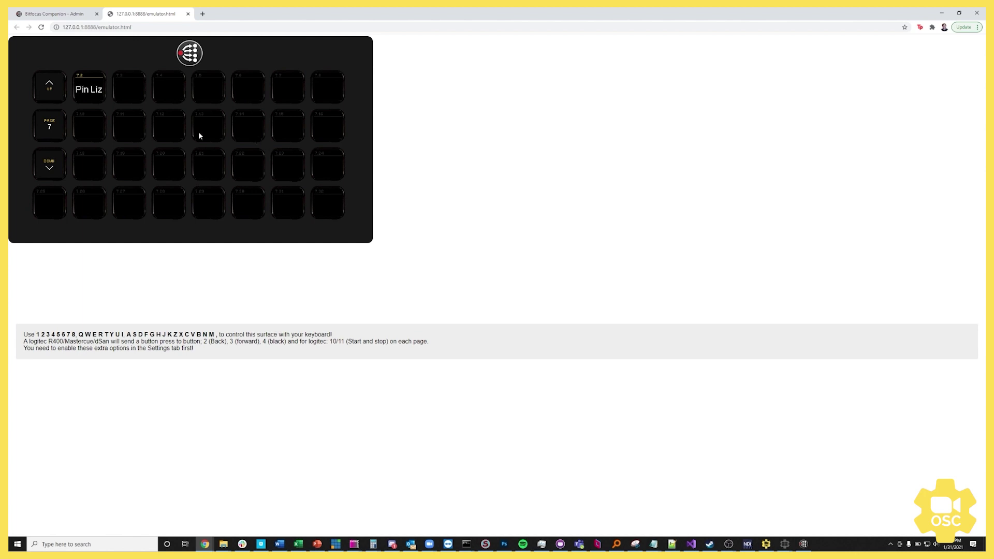
# - Arrange the emulator and Zoom meeting windows side by side
pyautogui.moveTo(293, 18); pyautogui.dragTo(510, 234)
pyautogui.click(306, 28)
pyautogui.moveTo(306, 28); pyautogui.dragTo(250, 24)
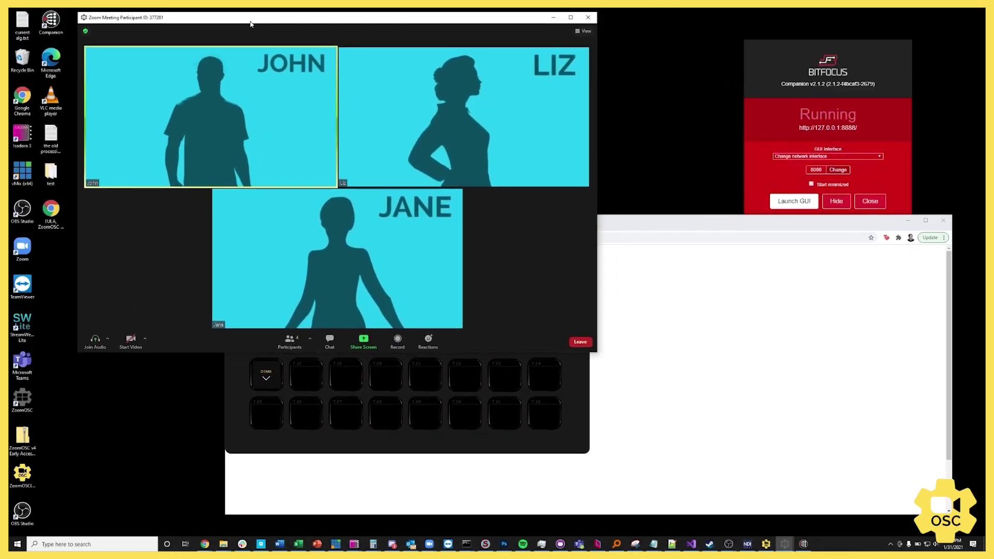
pyautogui.click(714, 343)
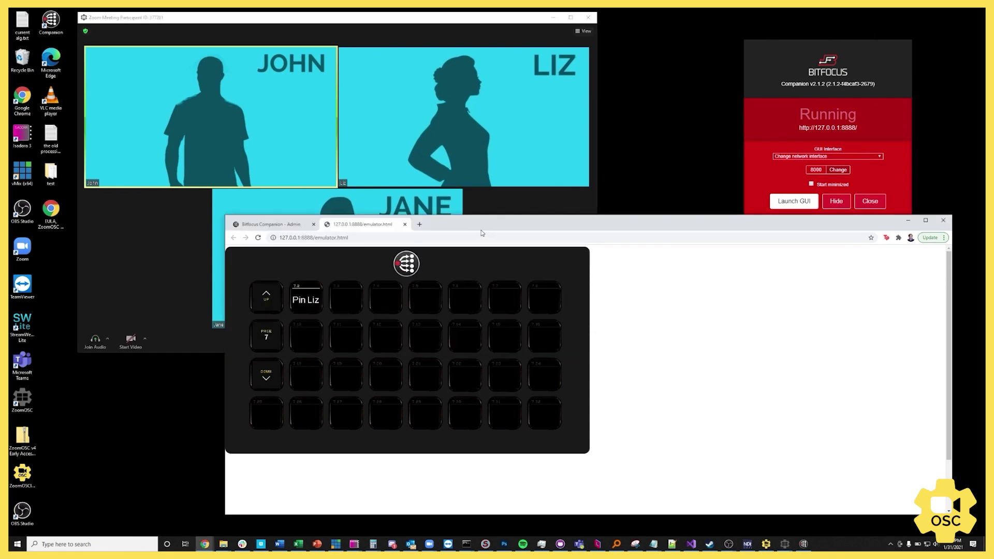
pyautogui.moveTo(482, 233); pyautogui.dragTo(517, 249)
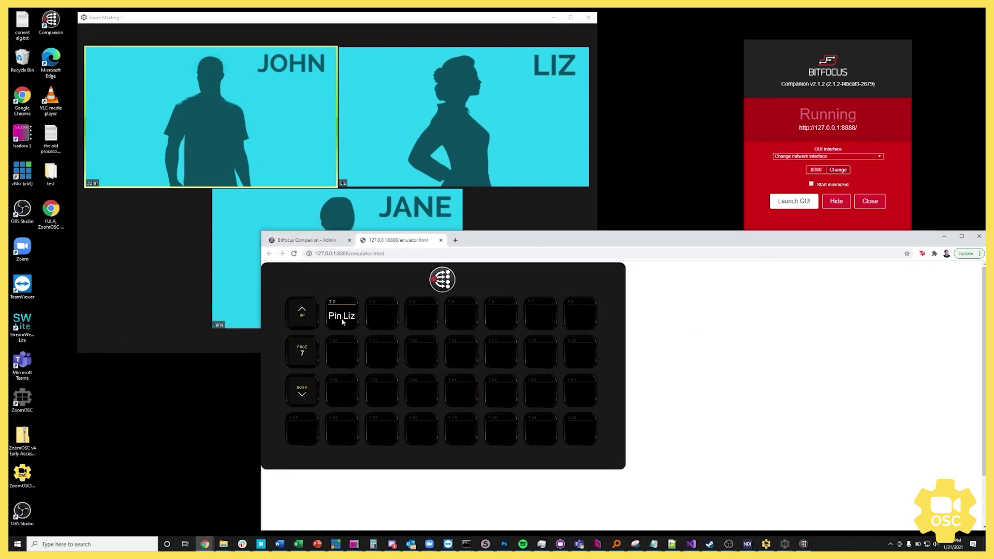
pyautogui.moveTo(503, 244); pyautogui.dragTo(553, 282)
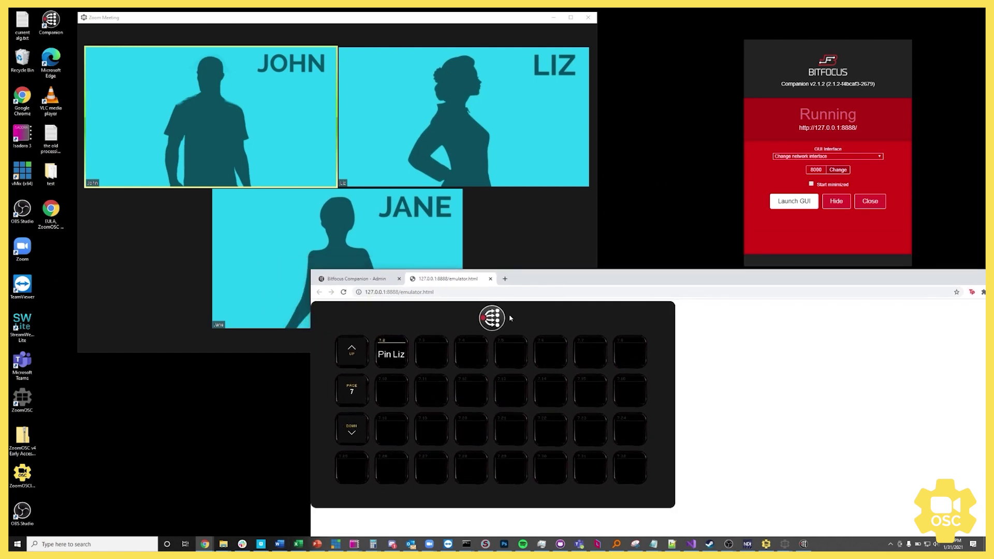
# - Press the pin key repeatedly to toggle the participant's pin in Zoom, ending unpinned
pyautogui.click(388, 357)
pyautogui.click(392, 358)
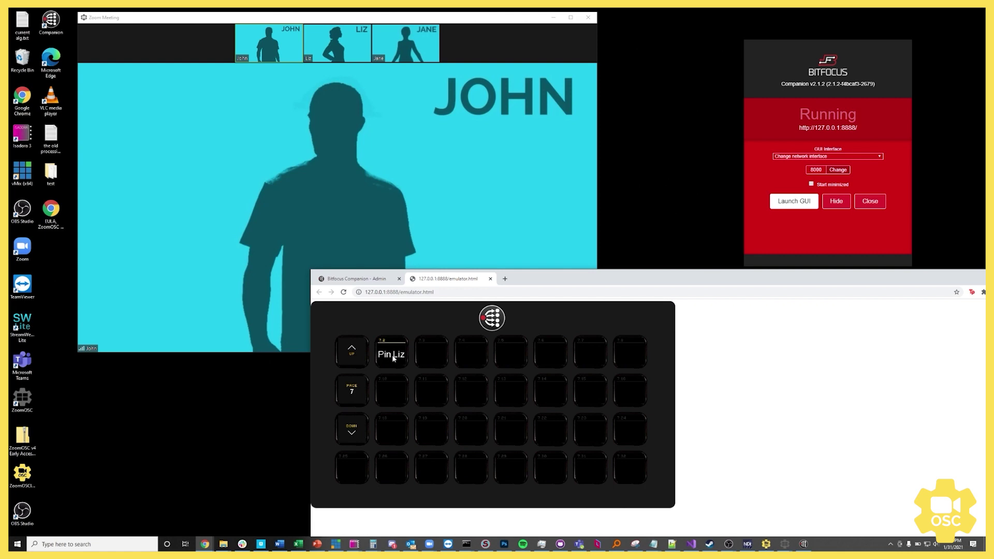
pyautogui.click(394, 356)
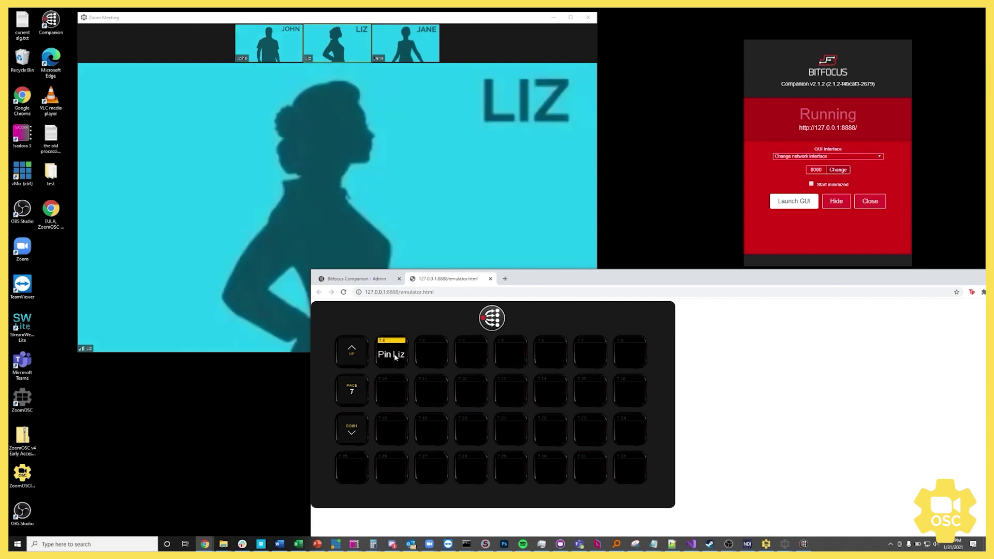
pyautogui.click(394, 357)
pyautogui.click(394, 357)
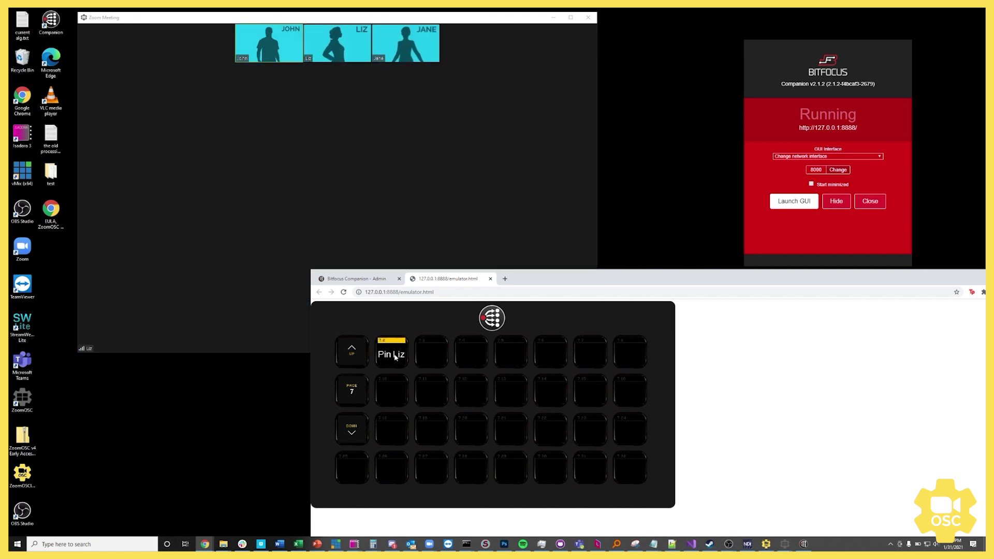
pyautogui.click(394, 357)
pyautogui.click(394, 357)
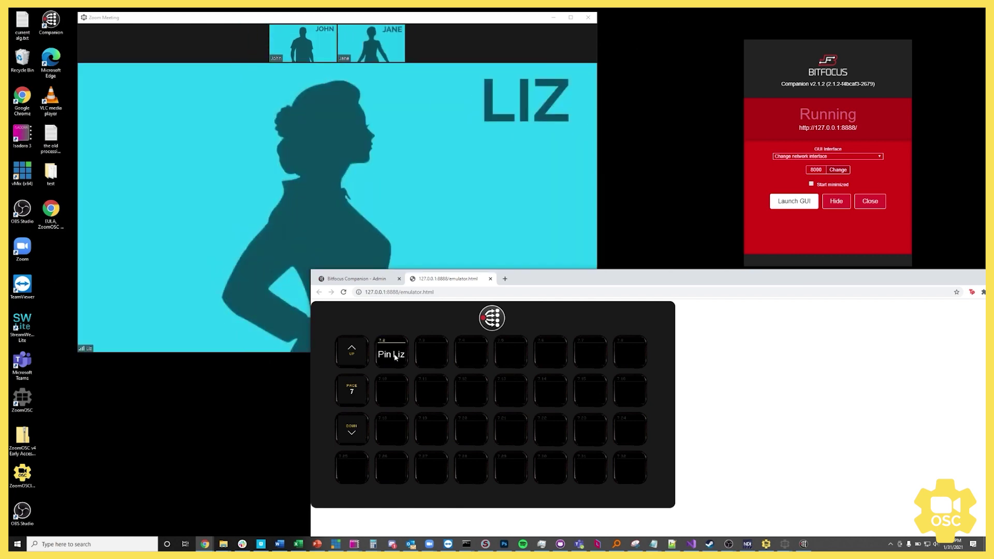
pyautogui.click(394, 356)
pyautogui.moveTo(518, 278); pyautogui.dragTo(419, 206)
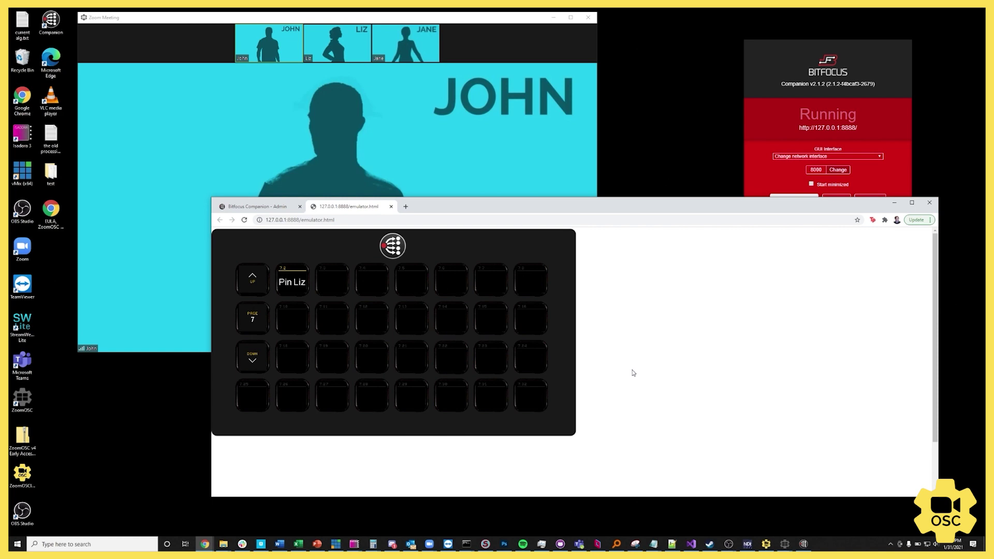
# - Change the key-down OSC path from togglePin to /zoom/userName/pin
pyautogui.click(244, 205)
pyautogui.doubleClick(850, 357)
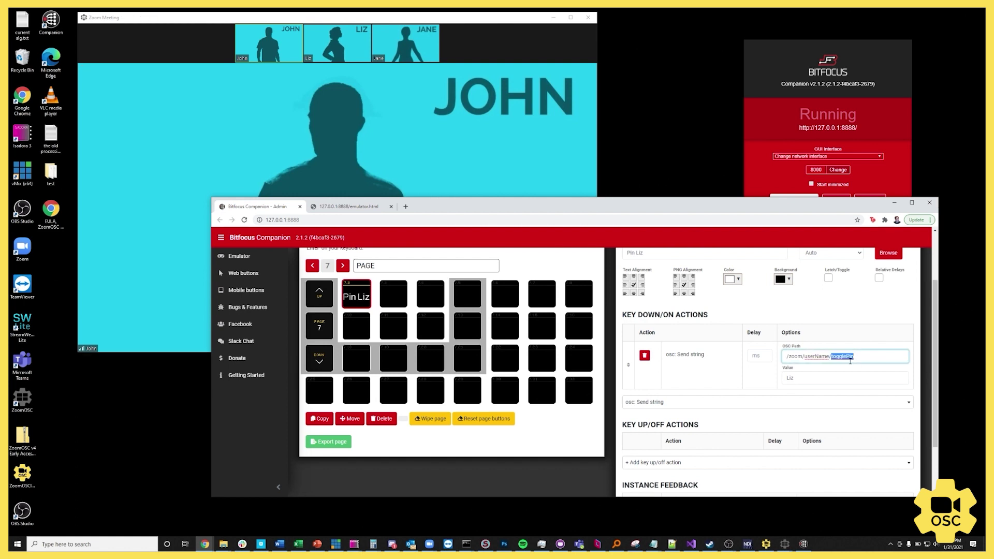
pyautogui.write('pin')
# - Add an 'osc: Send message without arguments' key-up action with path /zoom/me/setGalleryView
pyautogui.scroll(-1, 731, 422)
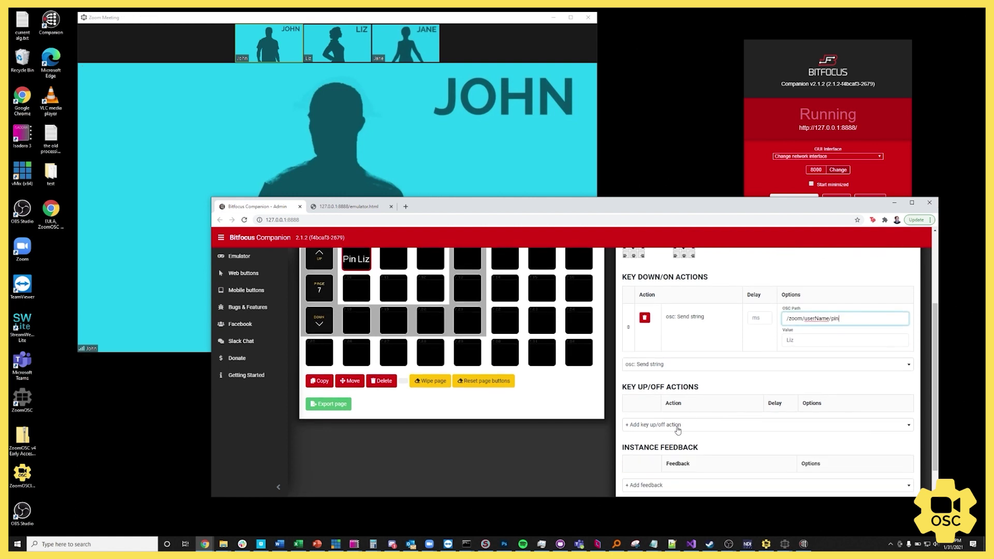
pyautogui.click(678, 427)
pyautogui.press('Down')
pyautogui.press('Down')
pyautogui.press('Down')
pyautogui.press('Down')
pyautogui.press('Down')
pyautogui.press('Down')
pyautogui.press('Down')
pyautogui.press('Down')
pyautogui.press('Down')
pyautogui.press('Down')
pyautogui.press('Down')
pyautogui.press('Down')
pyautogui.press('Down')
pyautogui.press('Down')
pyautogui.press('Down')
pyautogui.press('Down')
pyautogui.press('Down')
pyautogui.press('Down')
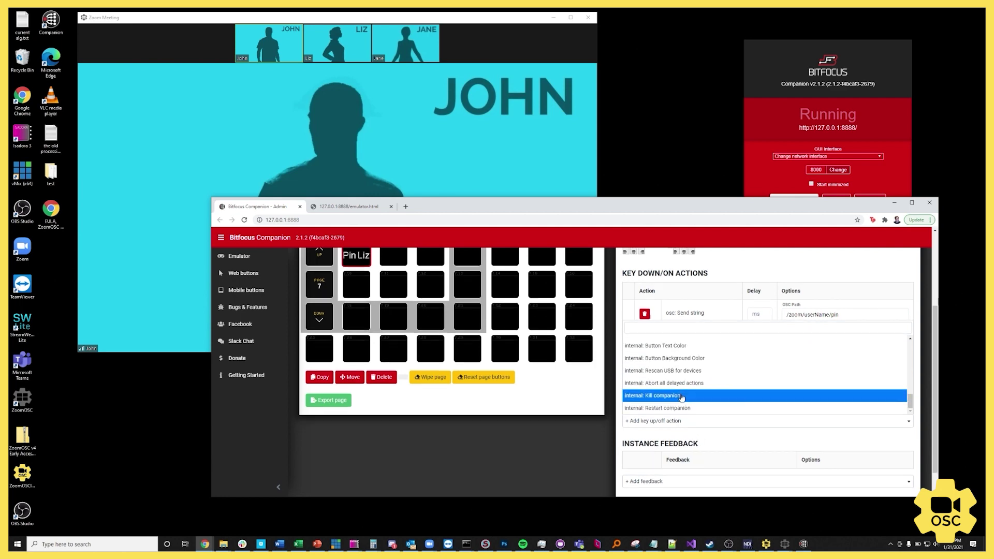
pyautogui.scroll(-1, 690, 367)
pyautogui.write('osc')
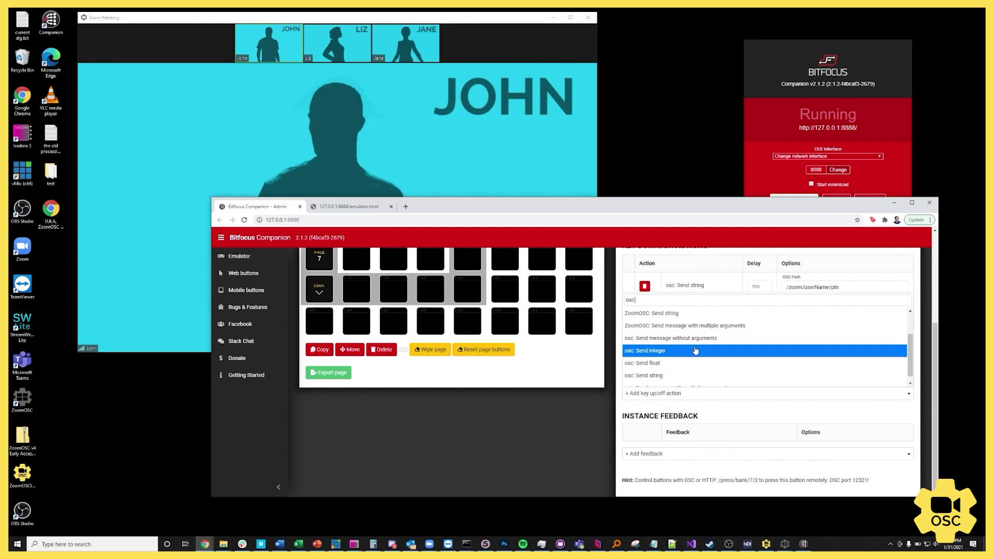
pyautogui.scroll(-1, 696, 351)
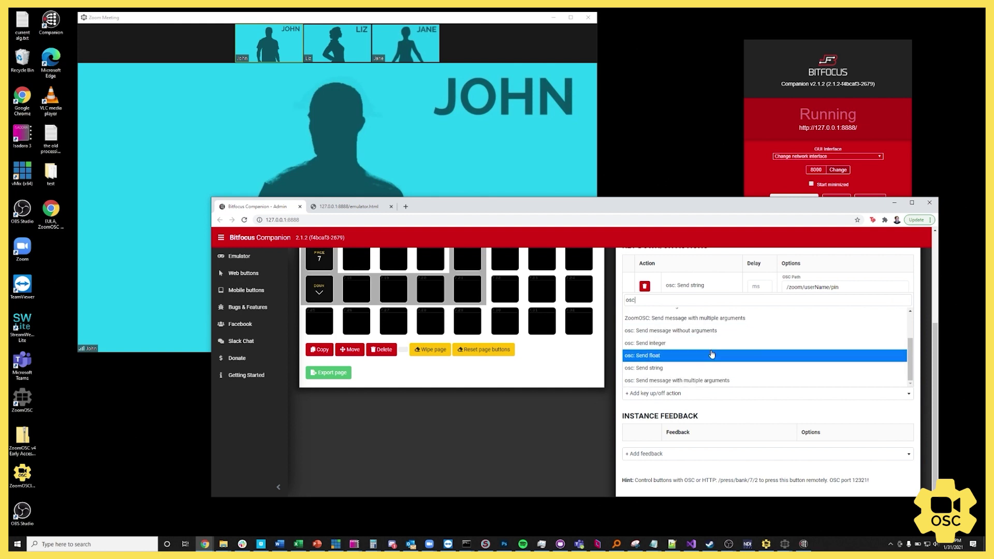
pyautogui.click(684, 331)
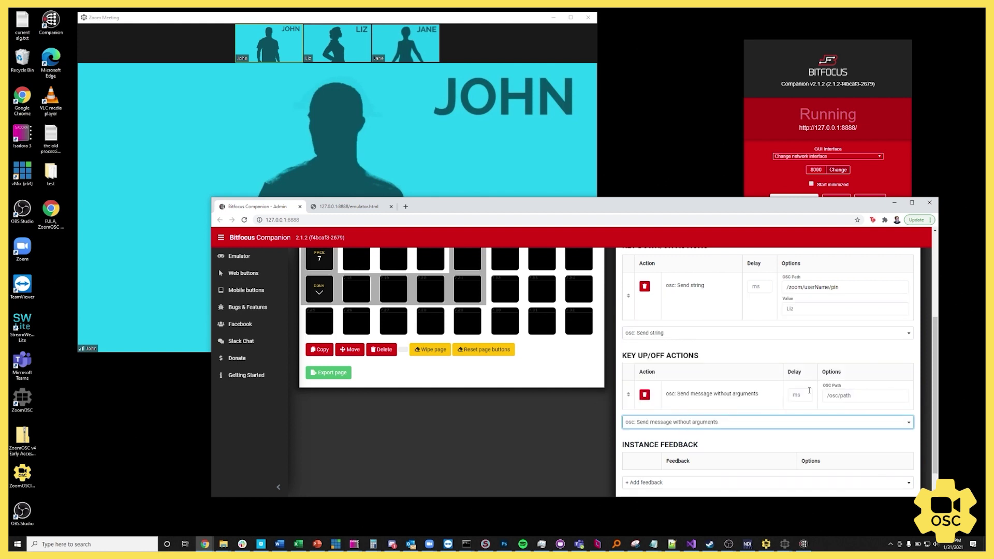
pyautogui.click(845, 395)
pyautogui.tripleClick(861, 396)
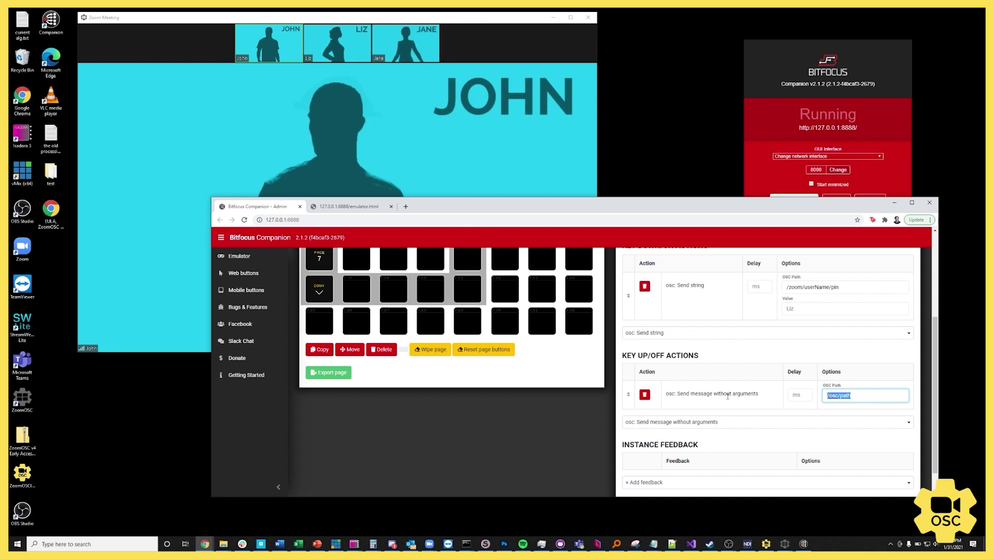
pyautogui.write('/zoom/me/setGalleryView')
pyautogui.scroll(3, 557, 369)
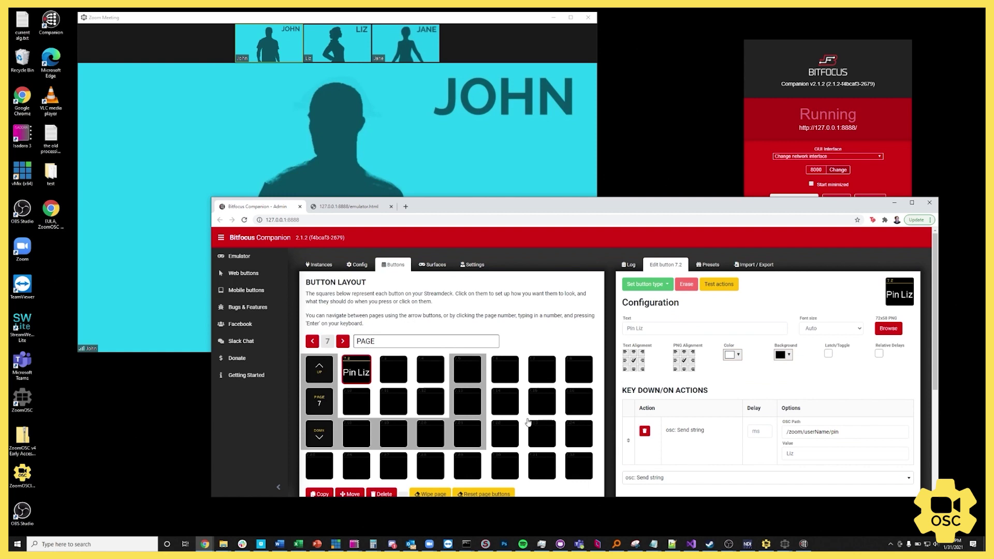
# - Press and release the Pin Liz key in the emulator repeatedly, confirming Liz pins and Zoom returns to three-tile gallery
pyautogui.click(356, 207)
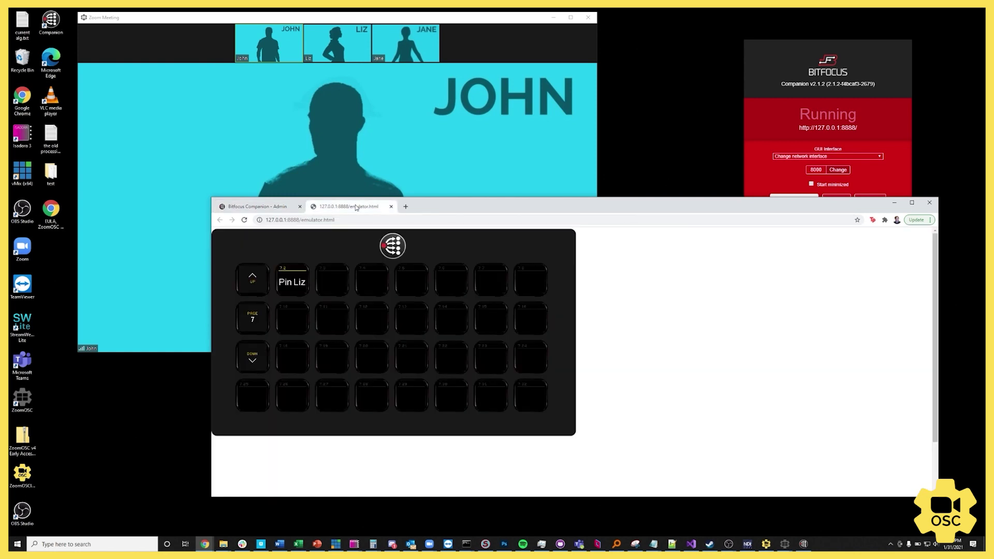
pyautogui.click(304, 283)
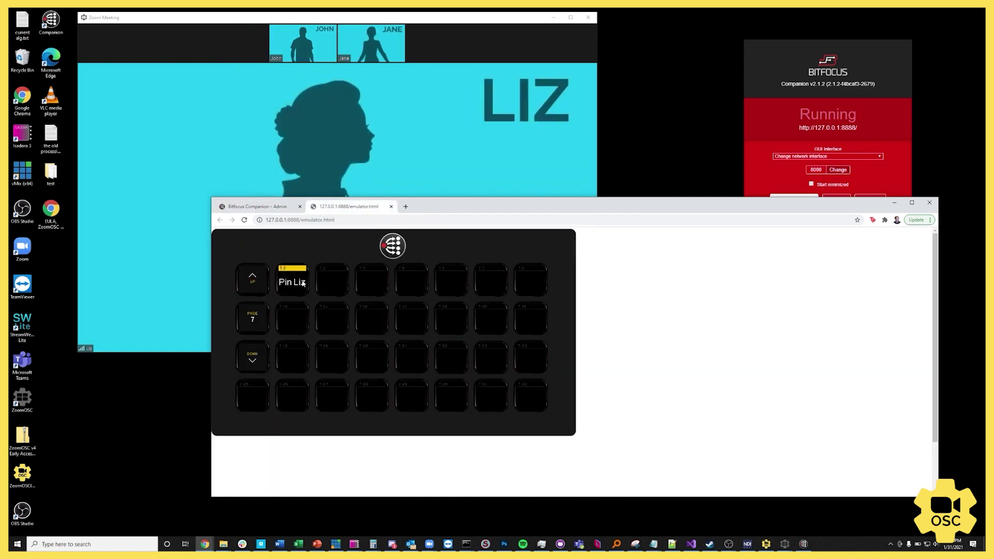
pyautogui.moveTo(461, 206); pyautogui.dragTo(496, 406)
pyautogui.click(329, 484)
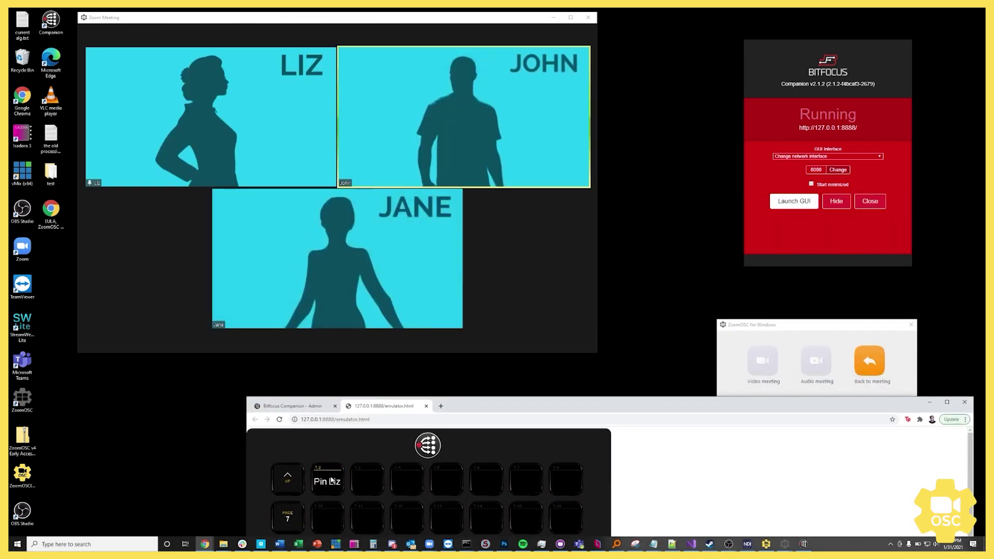
pyautogui.click(332, 481)
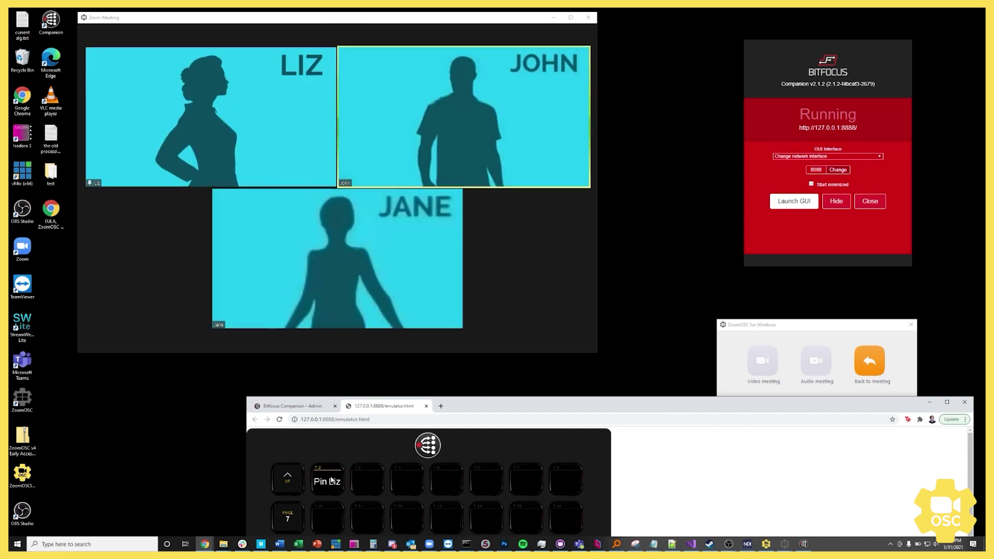
pyautogui.click(332, 481)
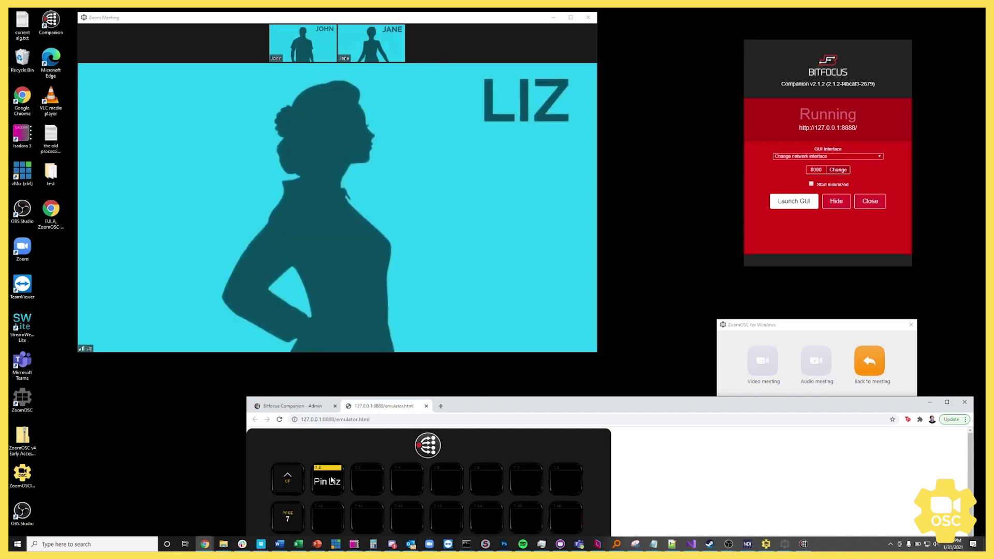
pyautogui.click(332, 480)
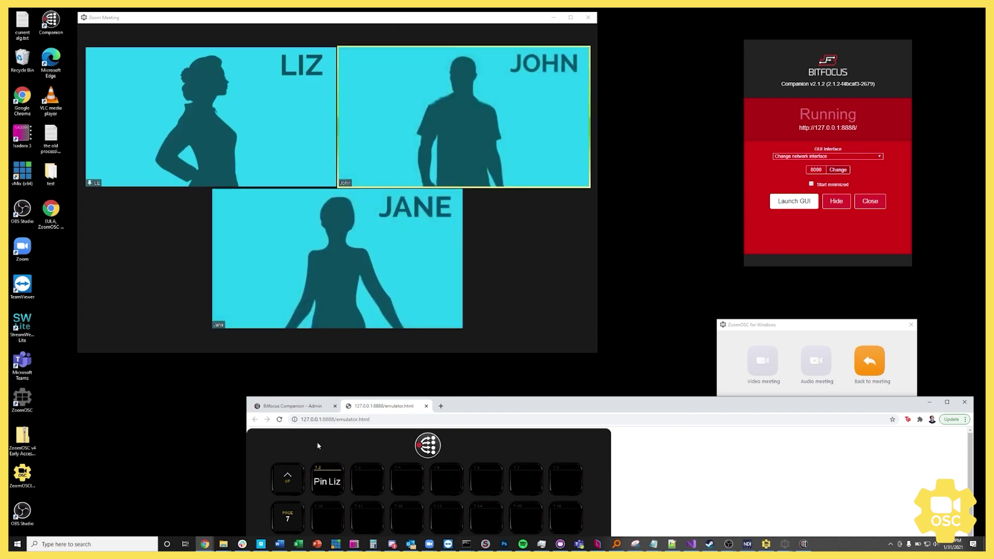
# - Review button 7.2's /zoom/userName/pin press action and /zoom/me/setGalleryView release action on the admin page
pyautogui.click(292, 406)
pyautogui.moveTo(604, 405); pyautogui.dragTo(521, 180)
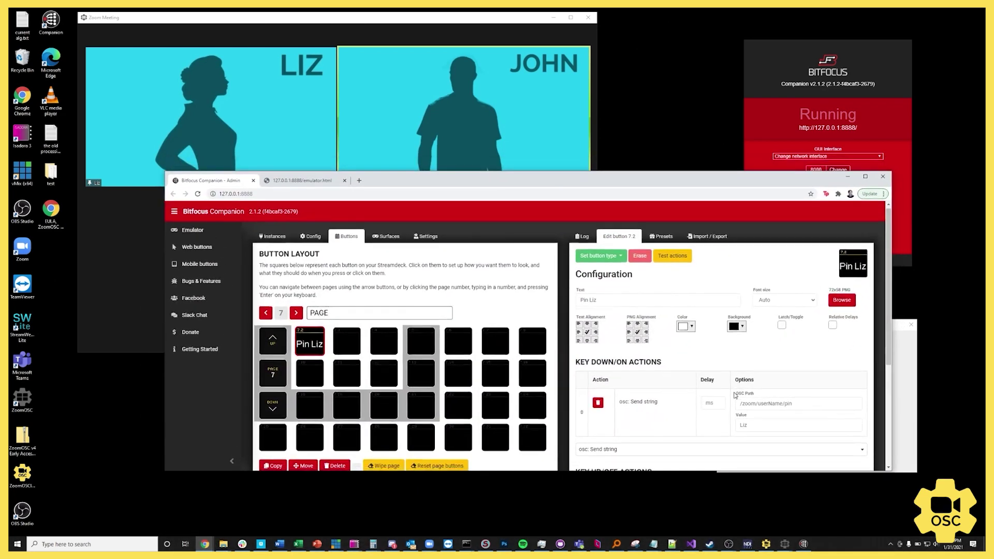
pyautogui.scroll(-2, 739, 390)
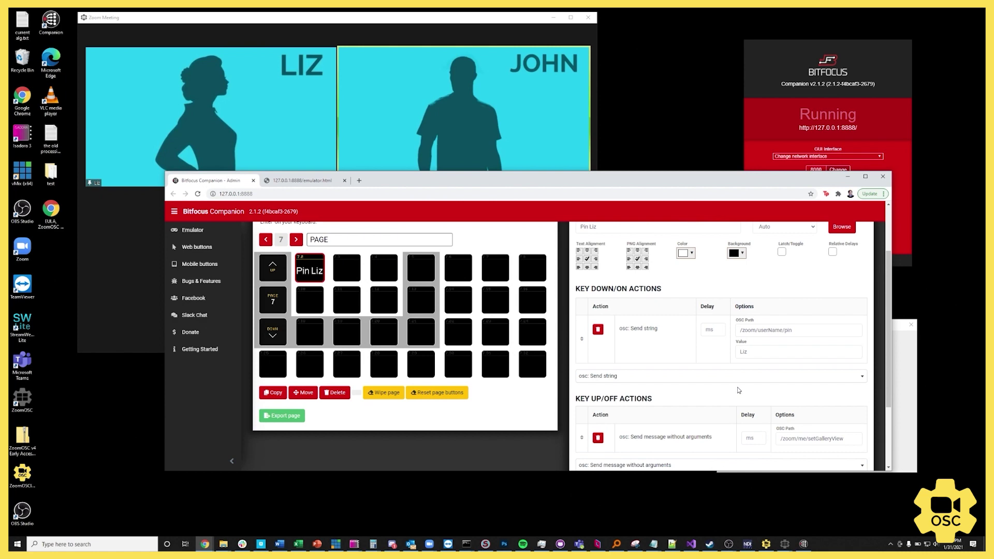
pyautogui.scroll(-1, 730, 371)
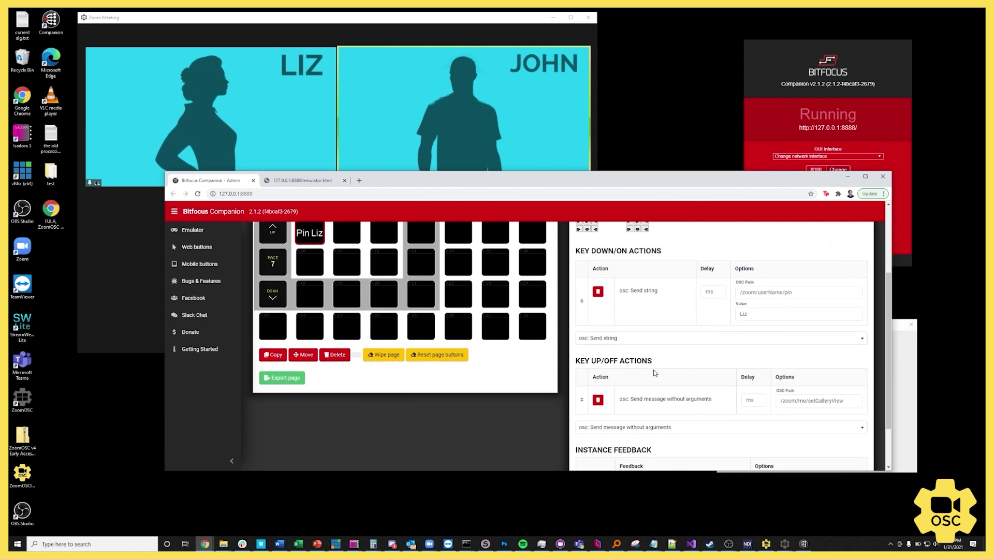
pyautogui.scroll(3, 655, 373)
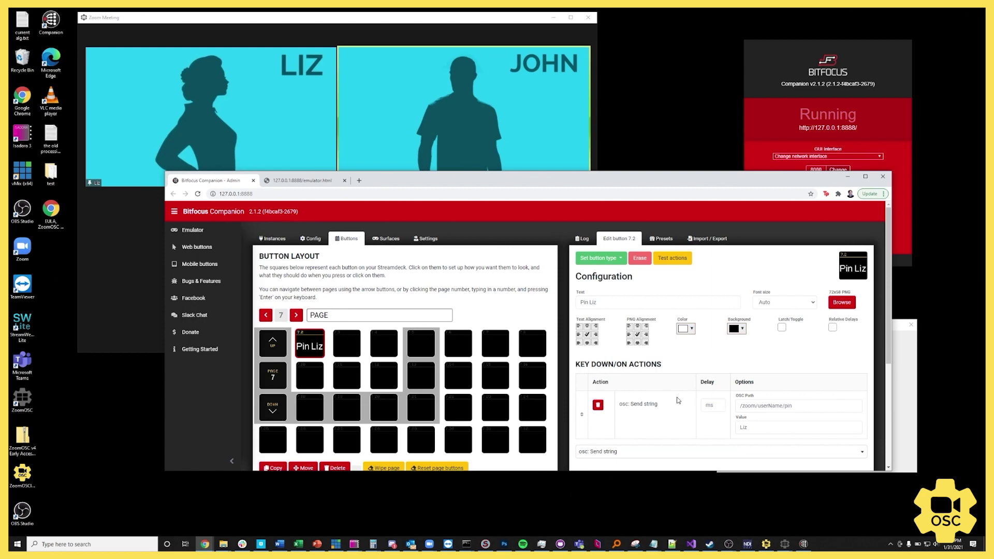